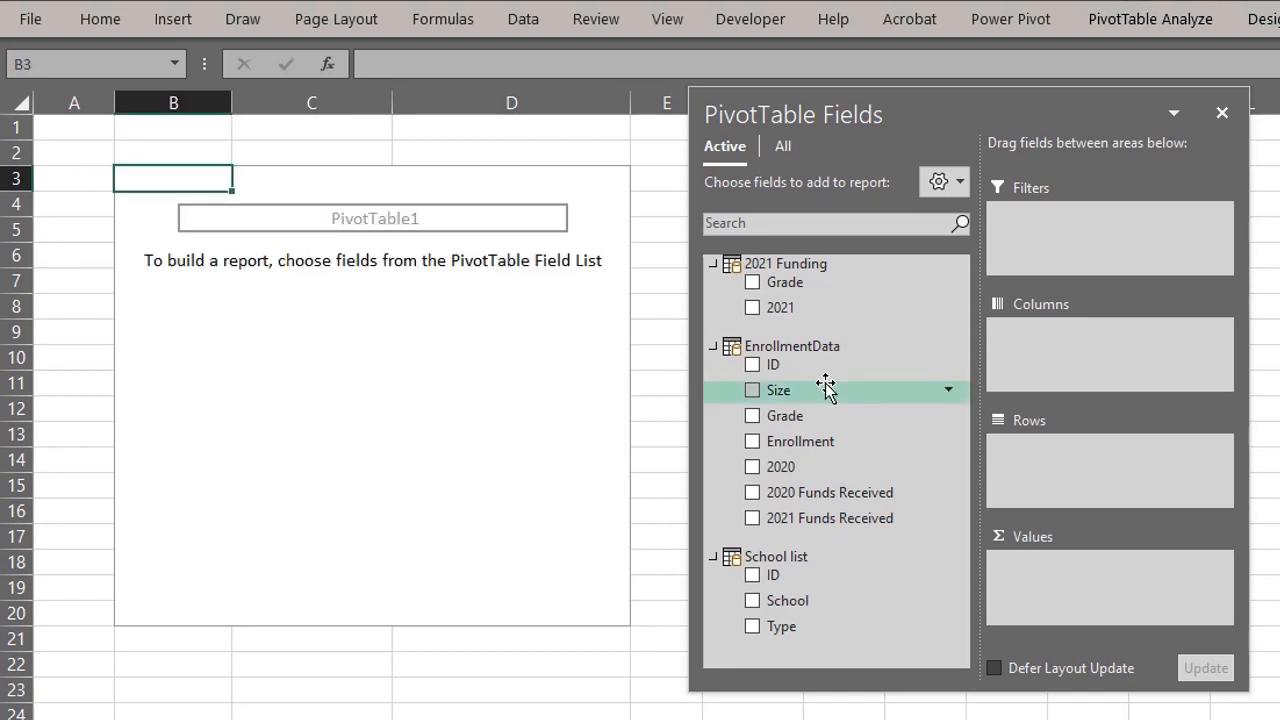
# Step: Build the PivotTable with EnrollmentData's Grade as rows and Enrollment and 2020 Funds Received as summed values
pyautogui.click(817, 416)
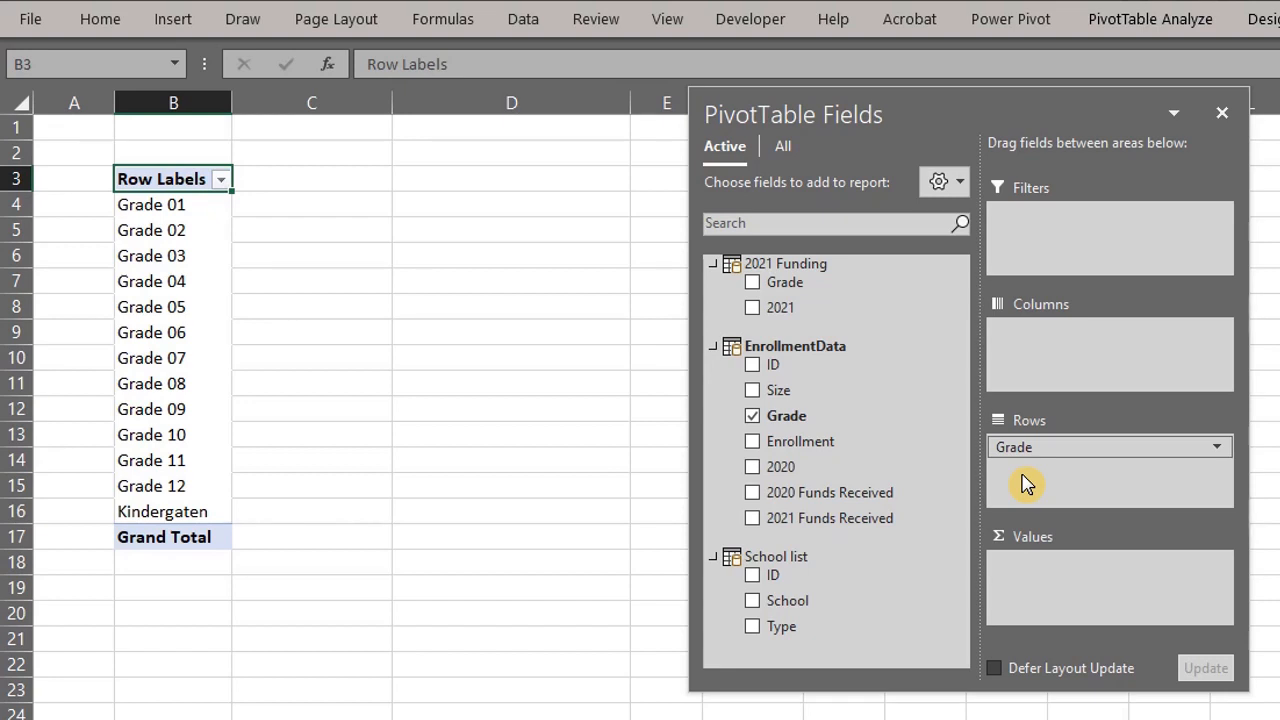
pyautogui.moveTo(834, 443); pyautogui.dragTo(1030, 583)
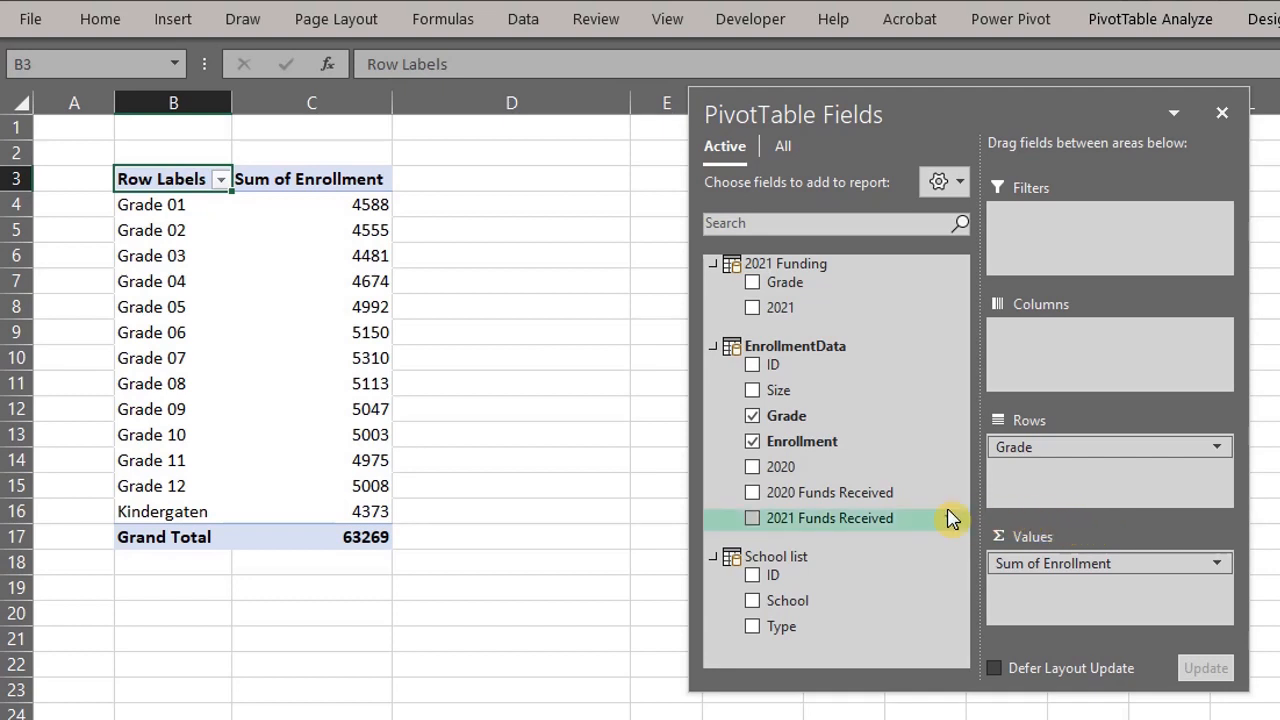
pyautogui.moveTo(893, 497); pyautogui.dragTo(1073, 612)
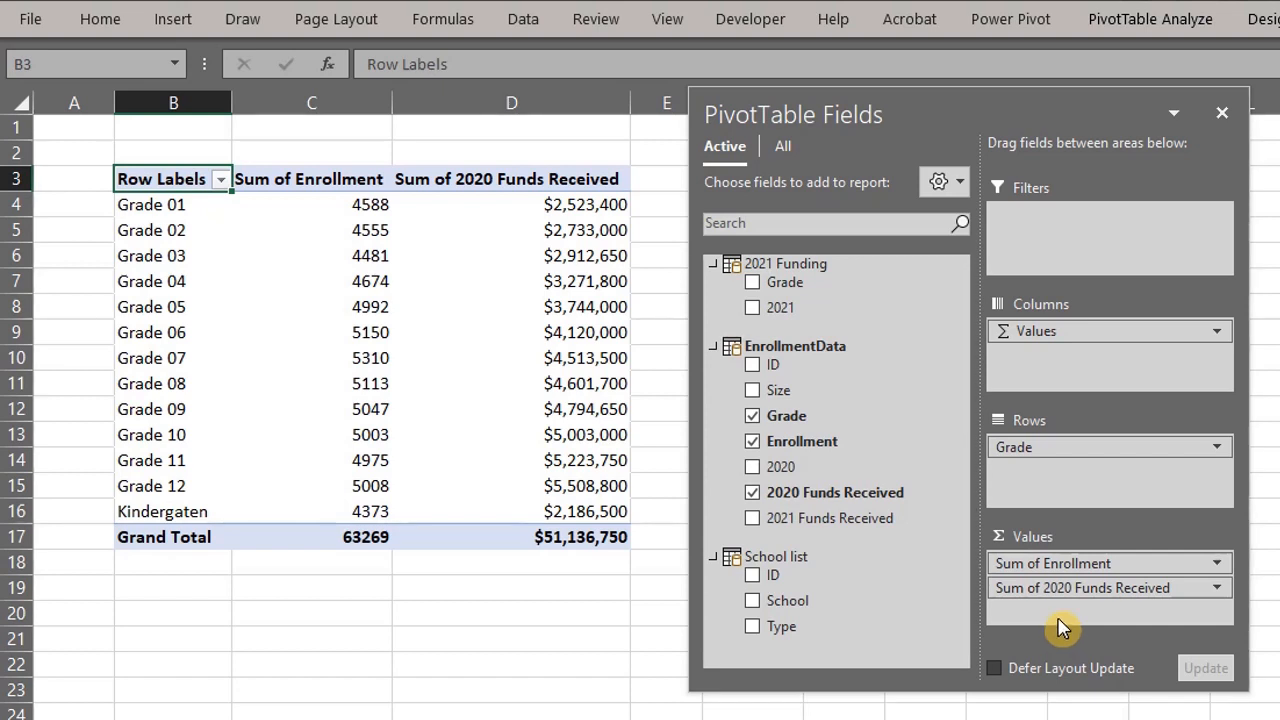
# Step: Open the data model in the Power Pivot window and enlarge the calculation area below the enrollment table
pyautogui.click(990, 17)
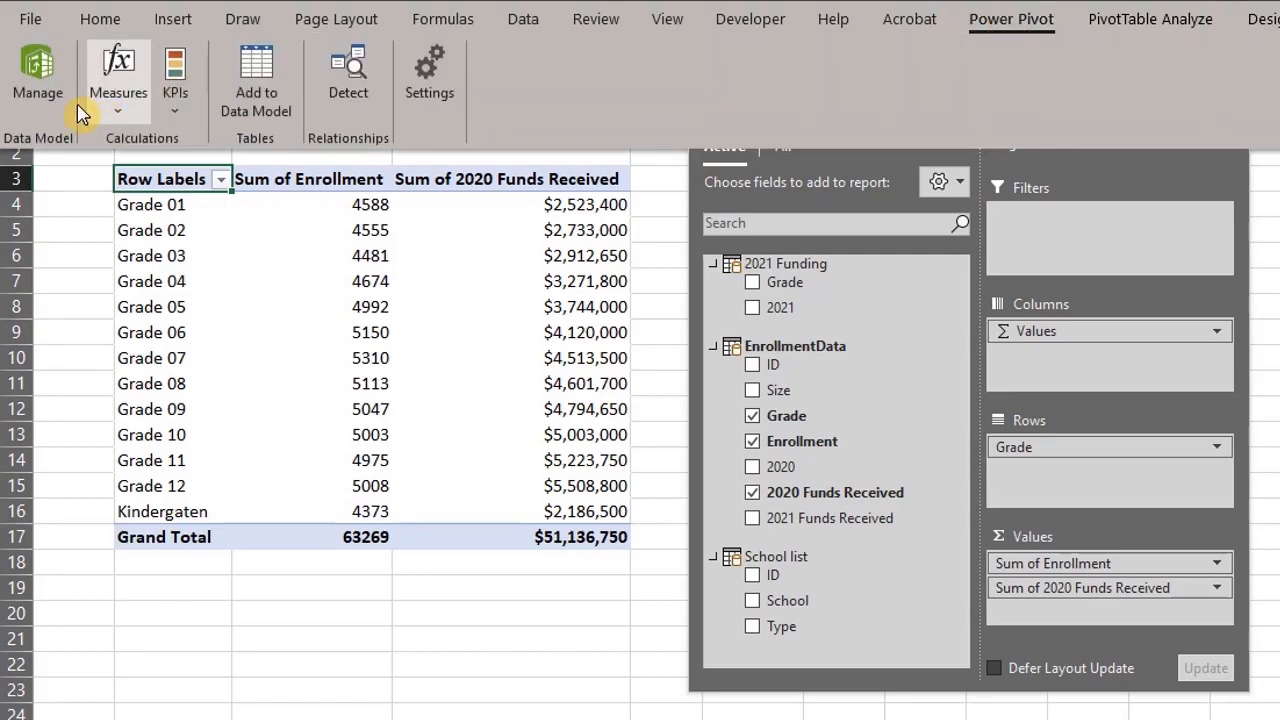
pyautogui.click(34, 62)
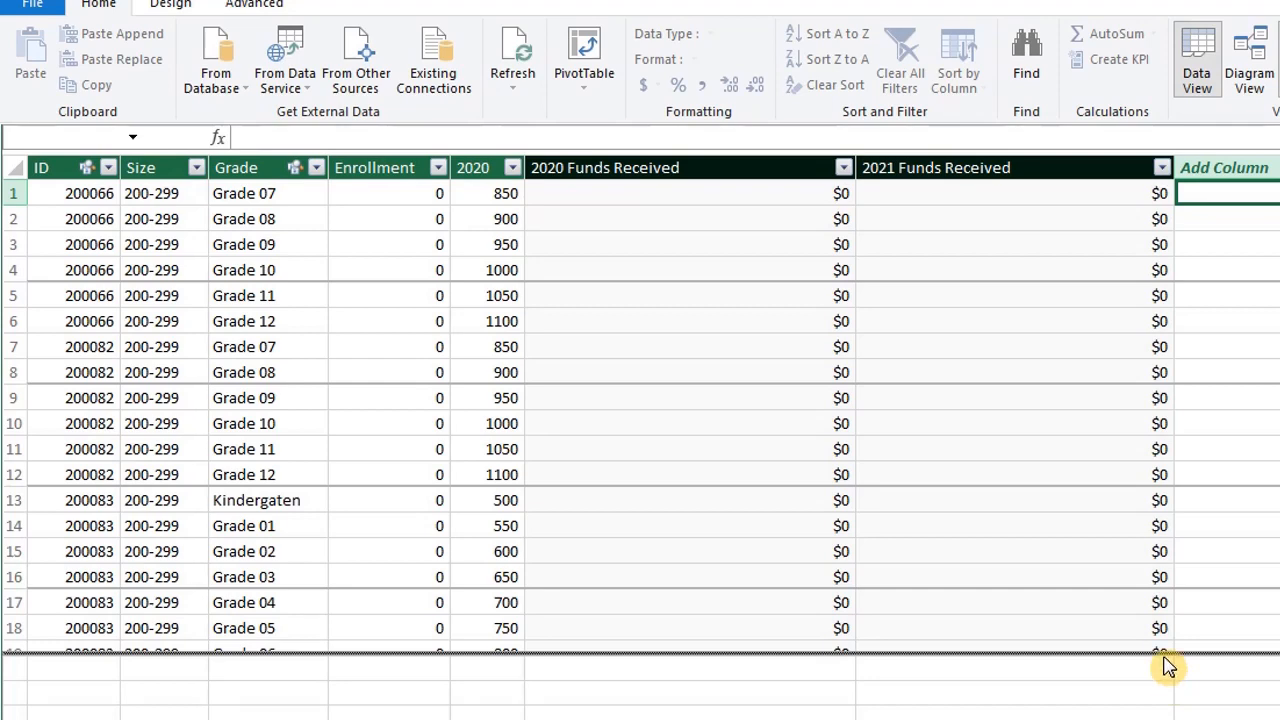
pyautogui.moveTo(1164, 662); pyautogui.dragTo(1137, 380)
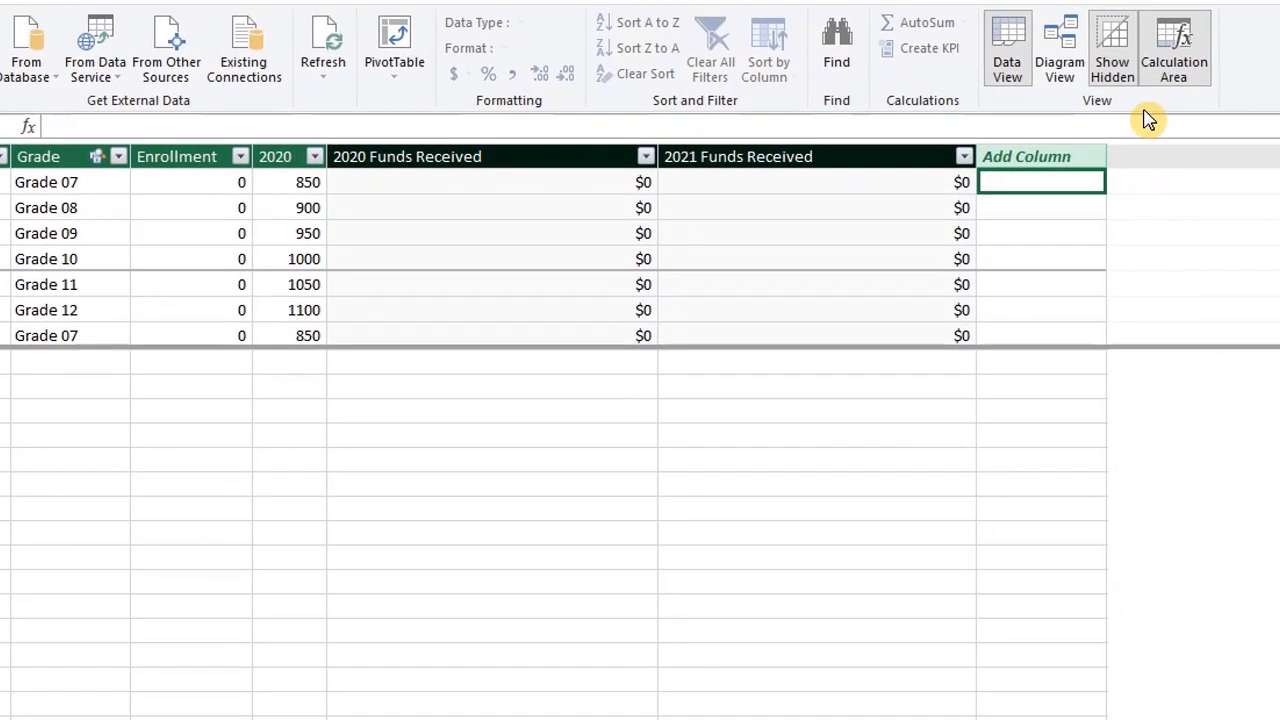
pyautogui.click(1190, 60)
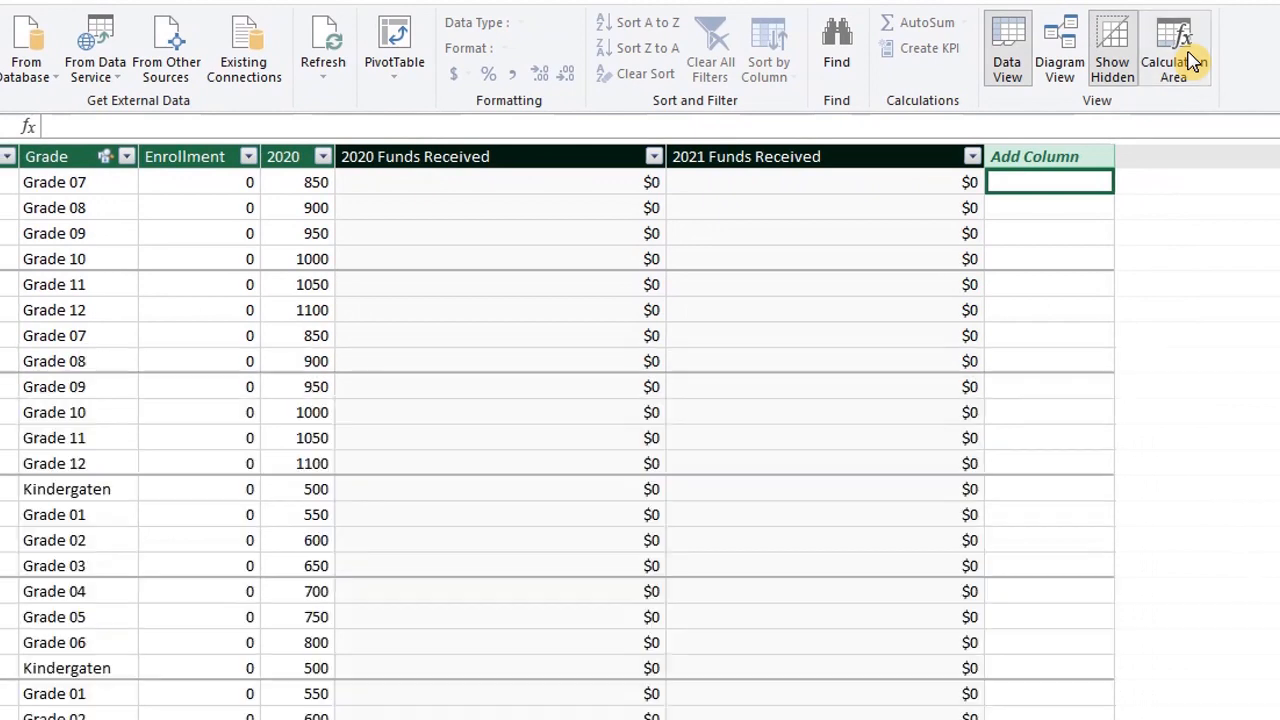
pyautogui.click(1190, 60)
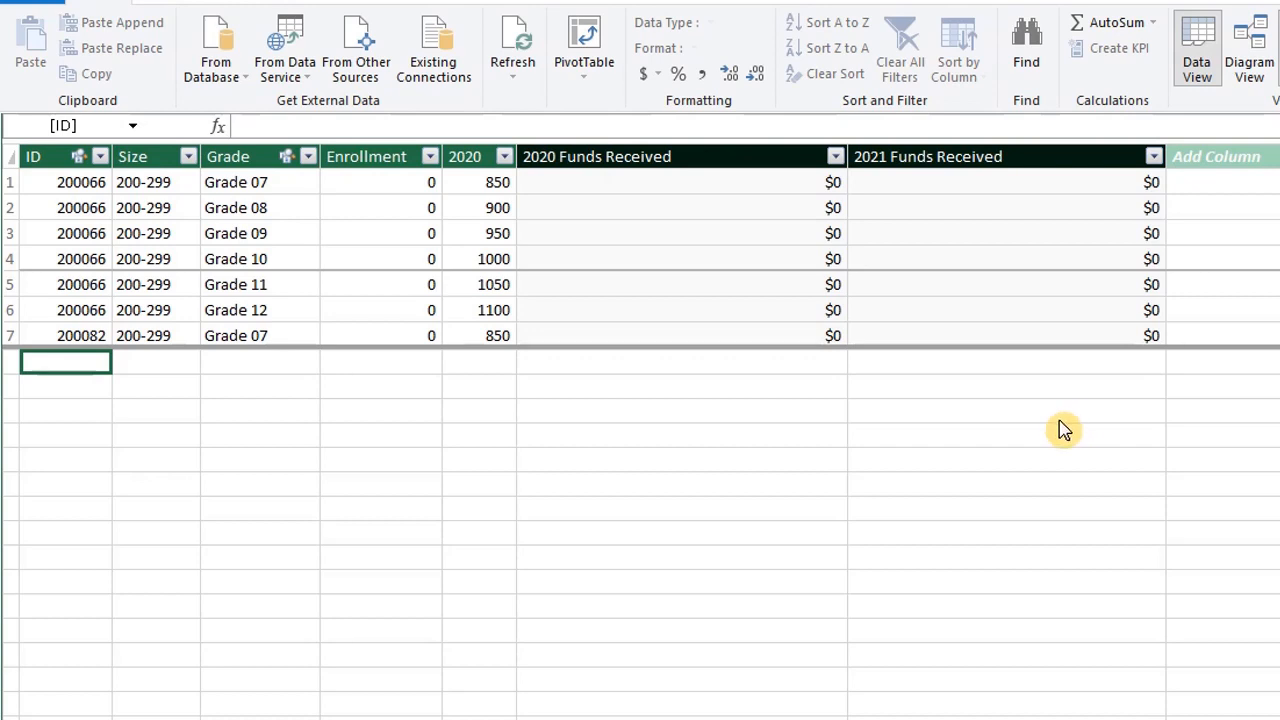
# Step: Create the measure Total 2021 Funds Received:=SUM(EnrollmentData[2021 Funds Received]) in the calculation area under 2020 Funds Received
pyautogui.click(766, 416)
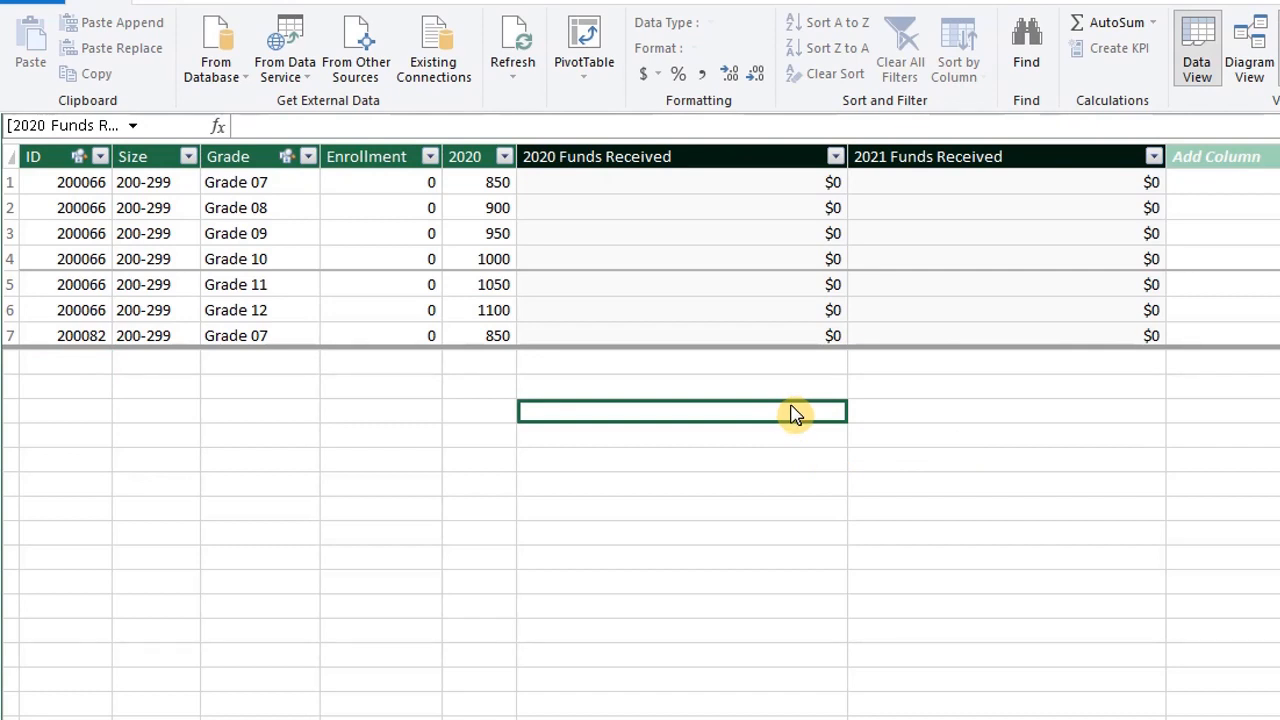
pyautogui.write('T')
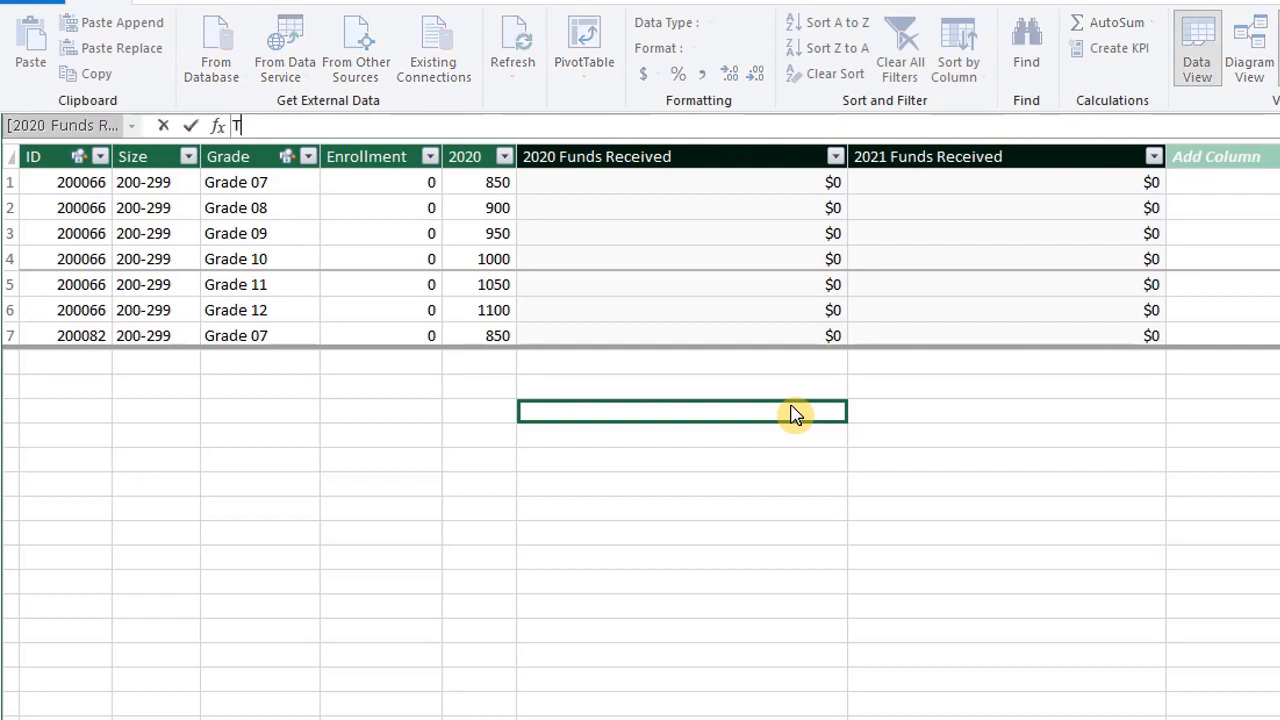
pyautogui.write('otal 2021 Funds Re')
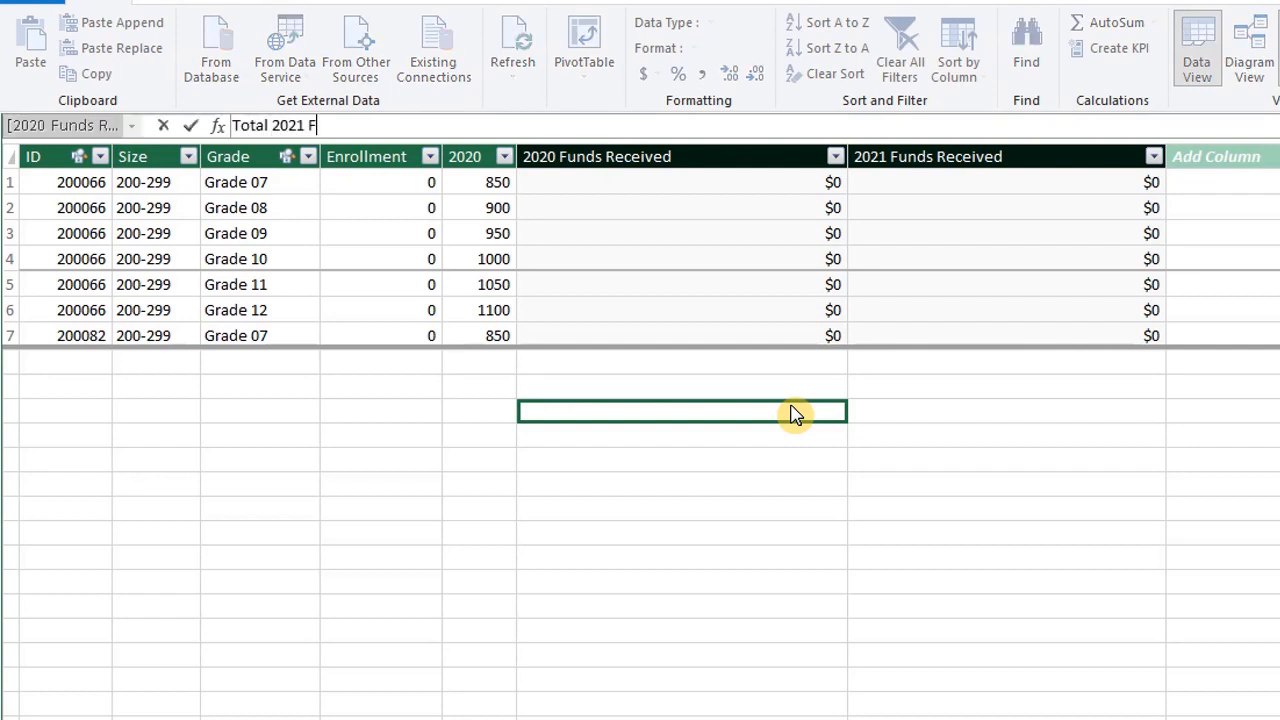
pyautogui.write('ceived')
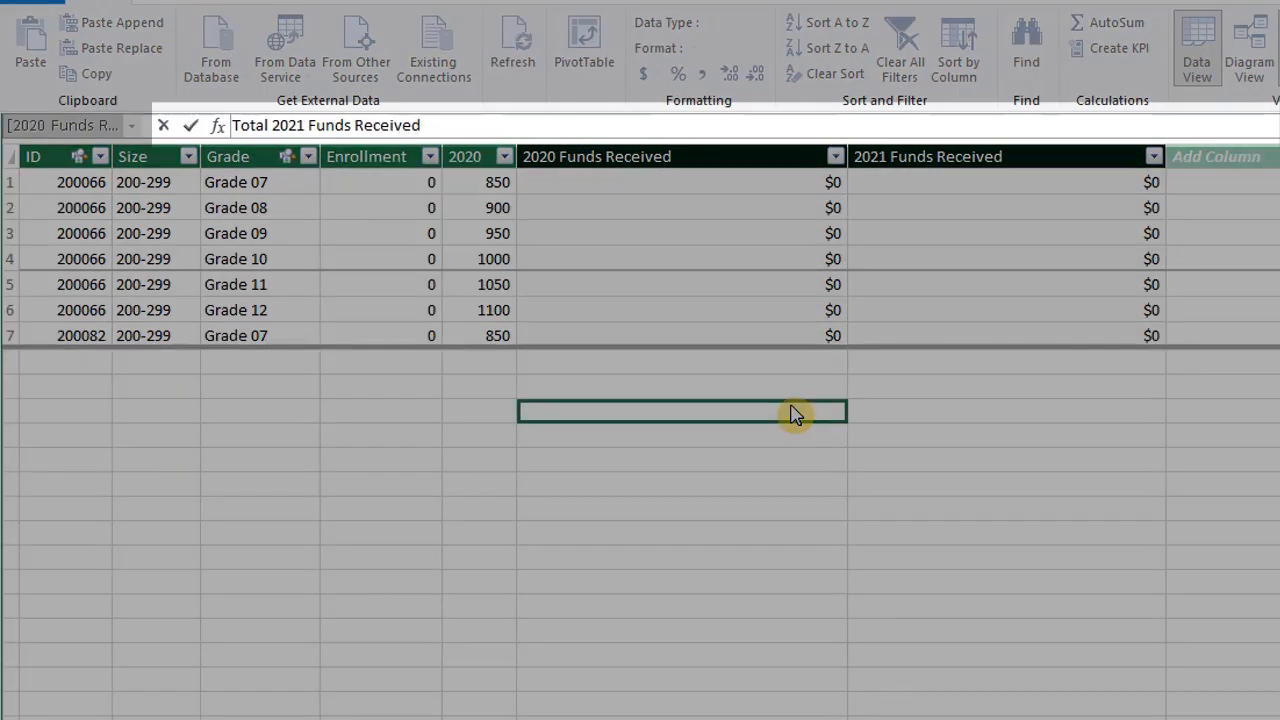
pyautogui.write(':')
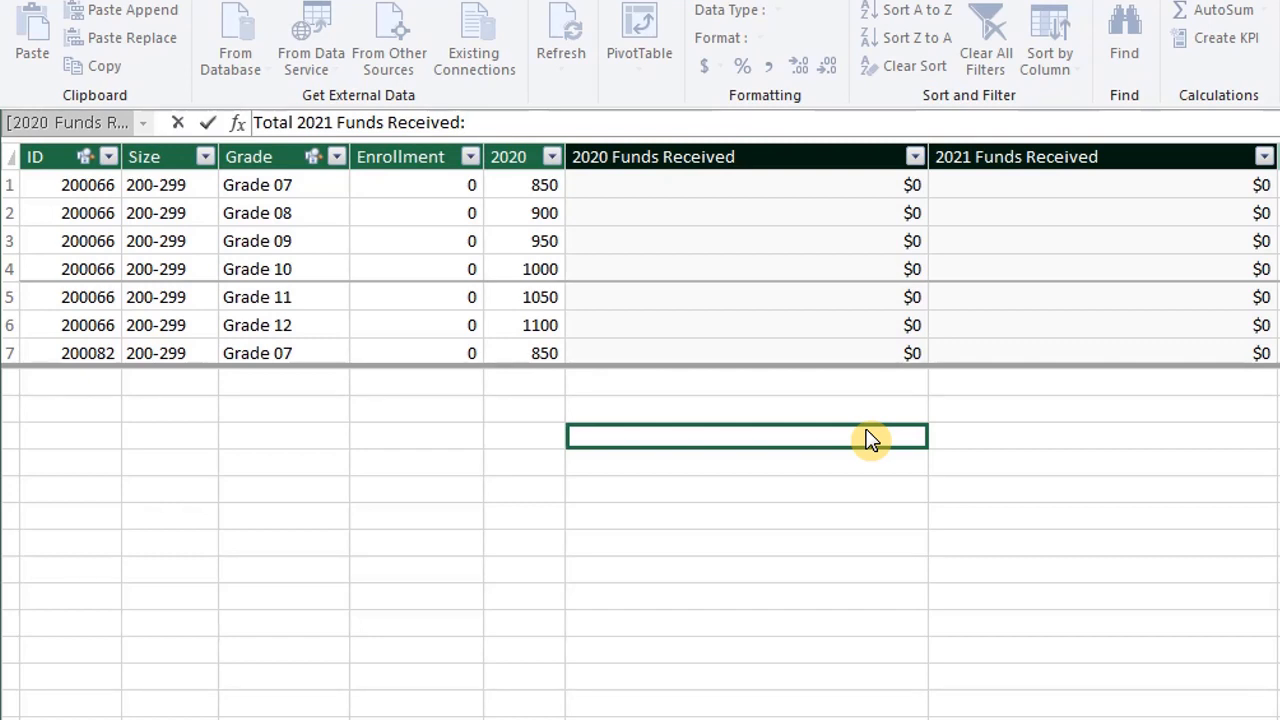
pyautogui.write('=sum')
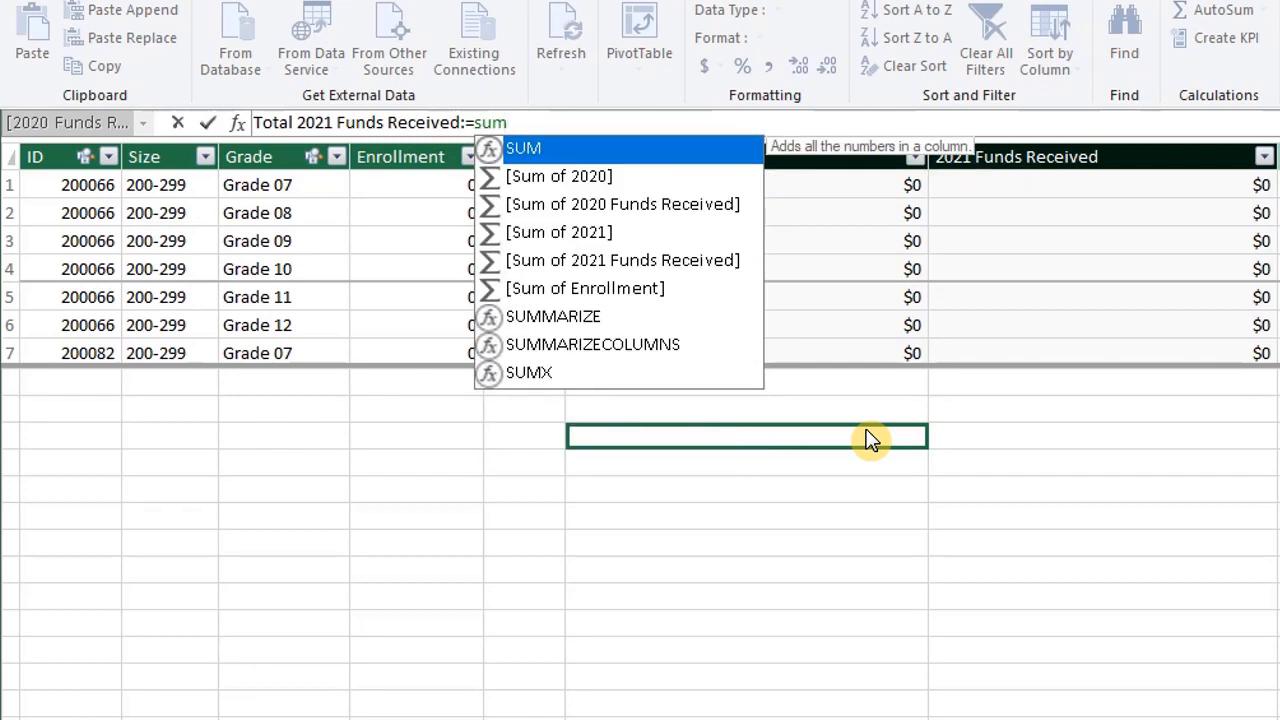
pyautogui.press('Tab')
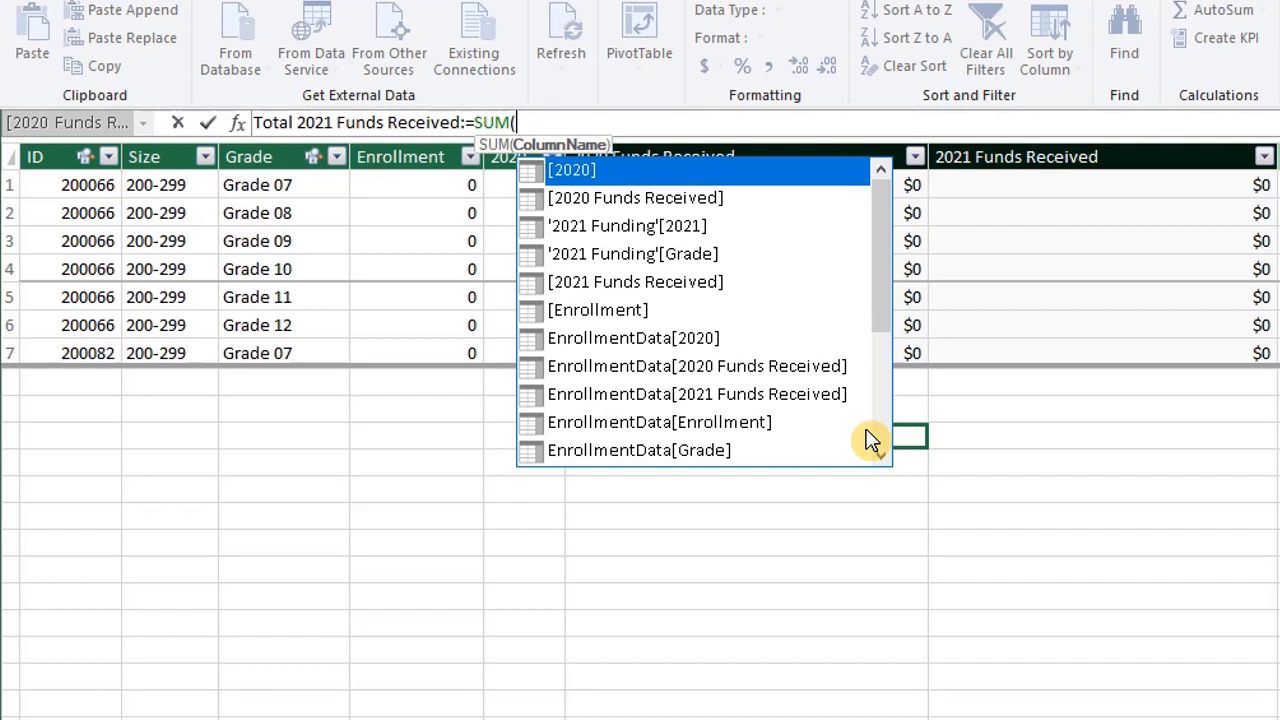
pyautogui.click(1077, 224)
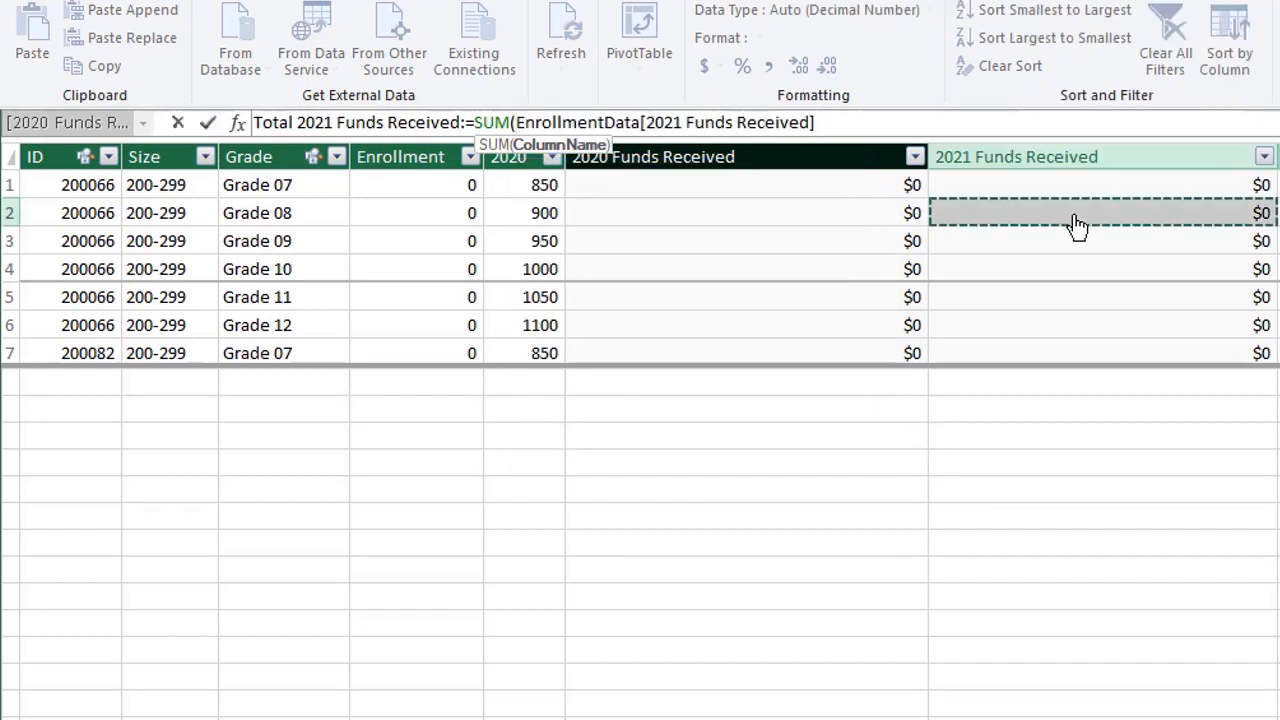
pyautogui.write(')')
pyautogui.press('Return')
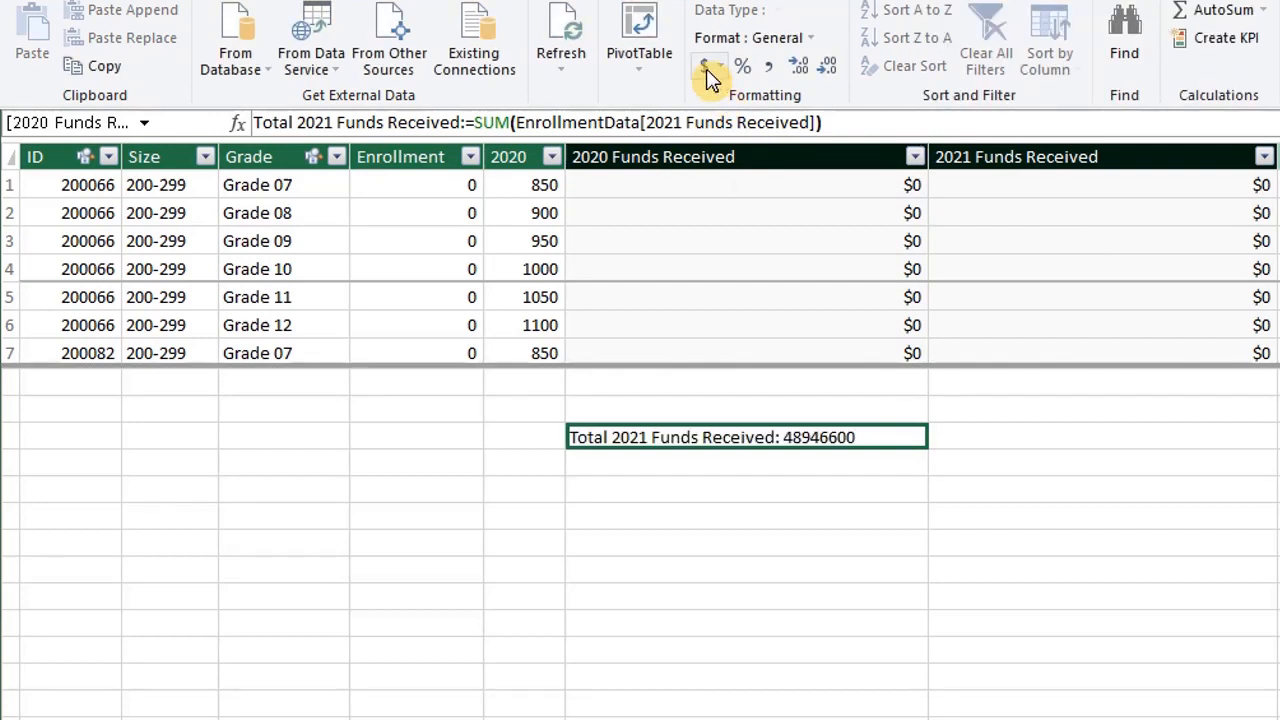
# Step: Format the Total 2021 Funds Received measure as dollar currency with no decimal places
pyautogui.click(707, 70)
pyautogui.click(700, 95)
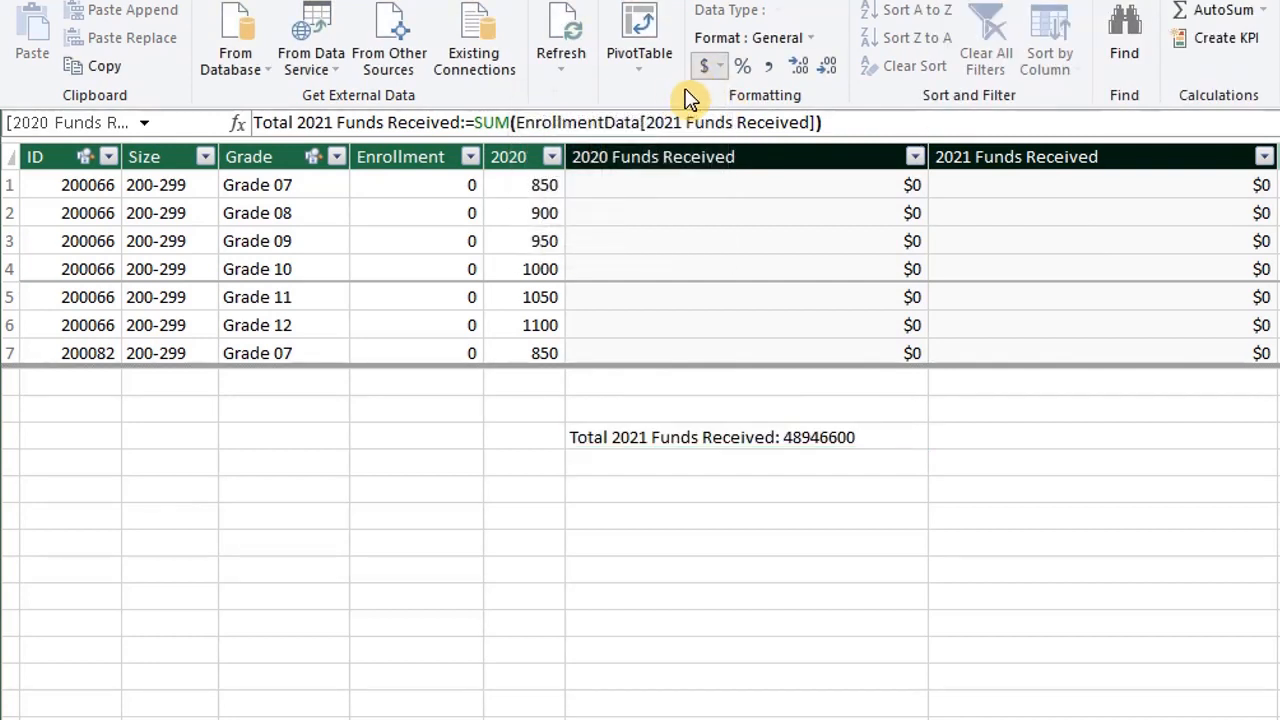
pyautogui.click(828, 68)
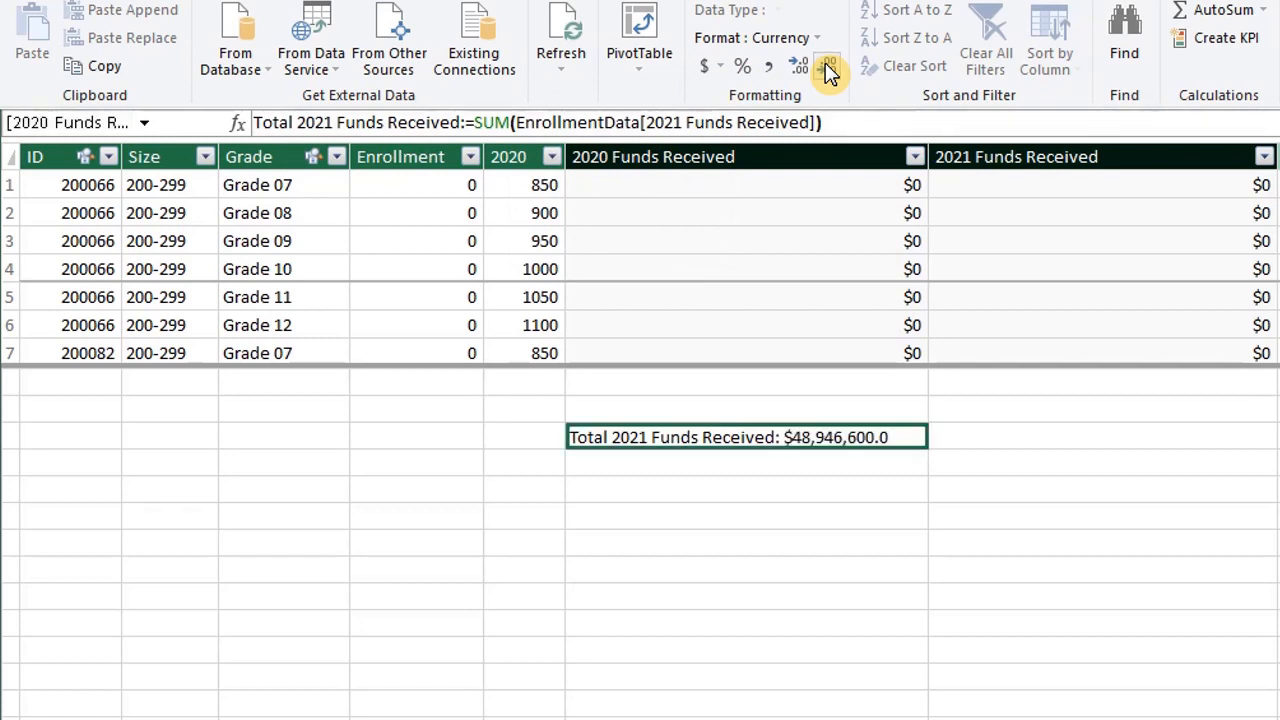
pyautogui.click(828, 68)
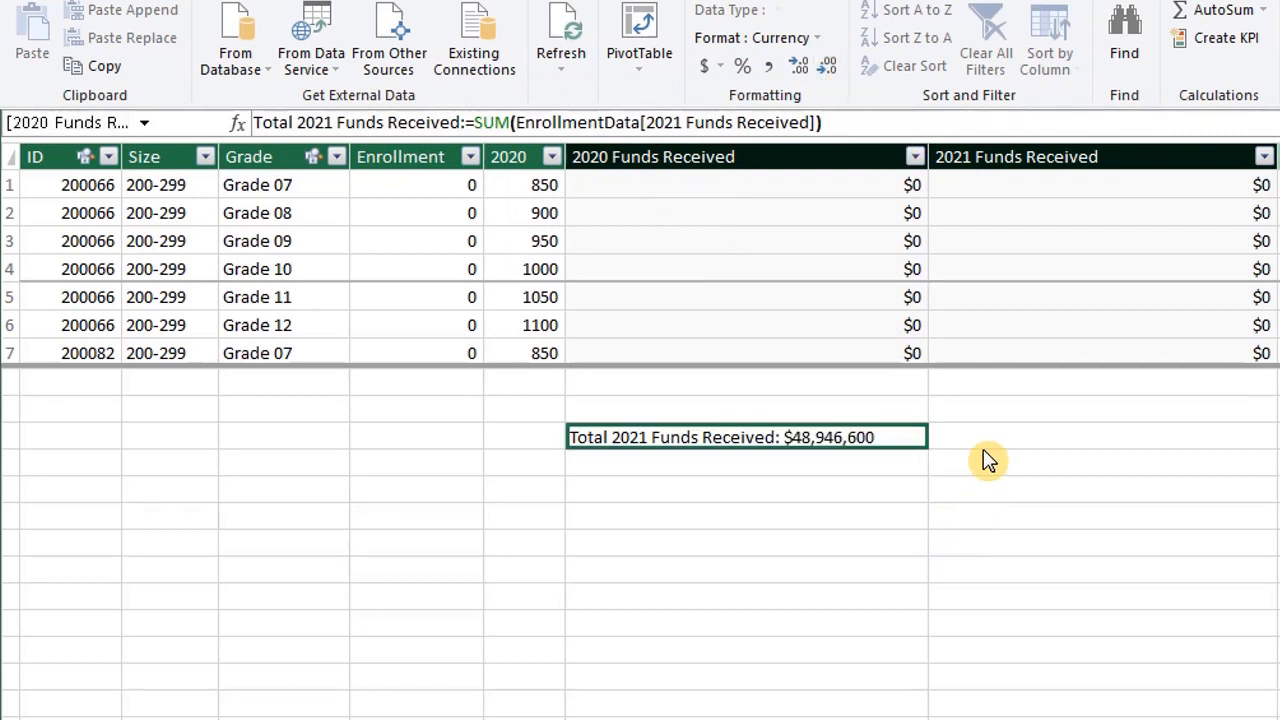
# Step: Add an AutoSum measure directly below the 2021 Funds Received column and compare its formula with the Total 2021 Funds Received measure
pyautogui.click(1019, 390)
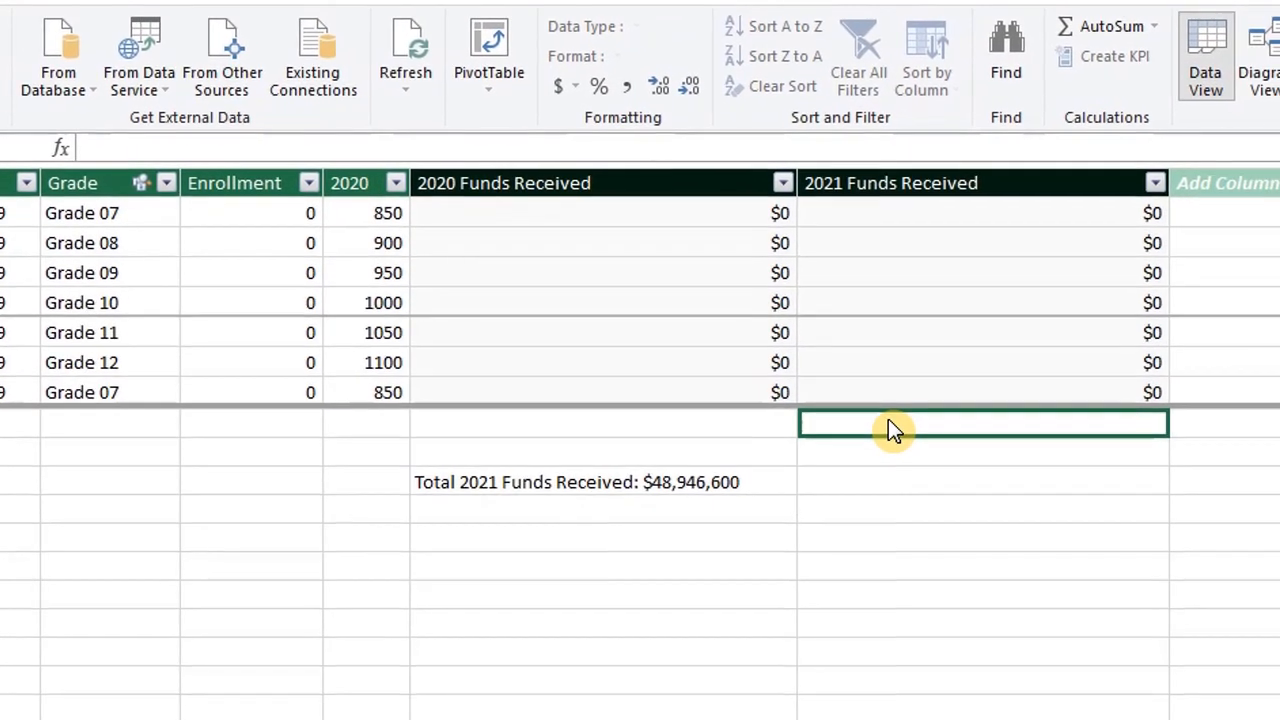
pyautogui.click(1089, 38)
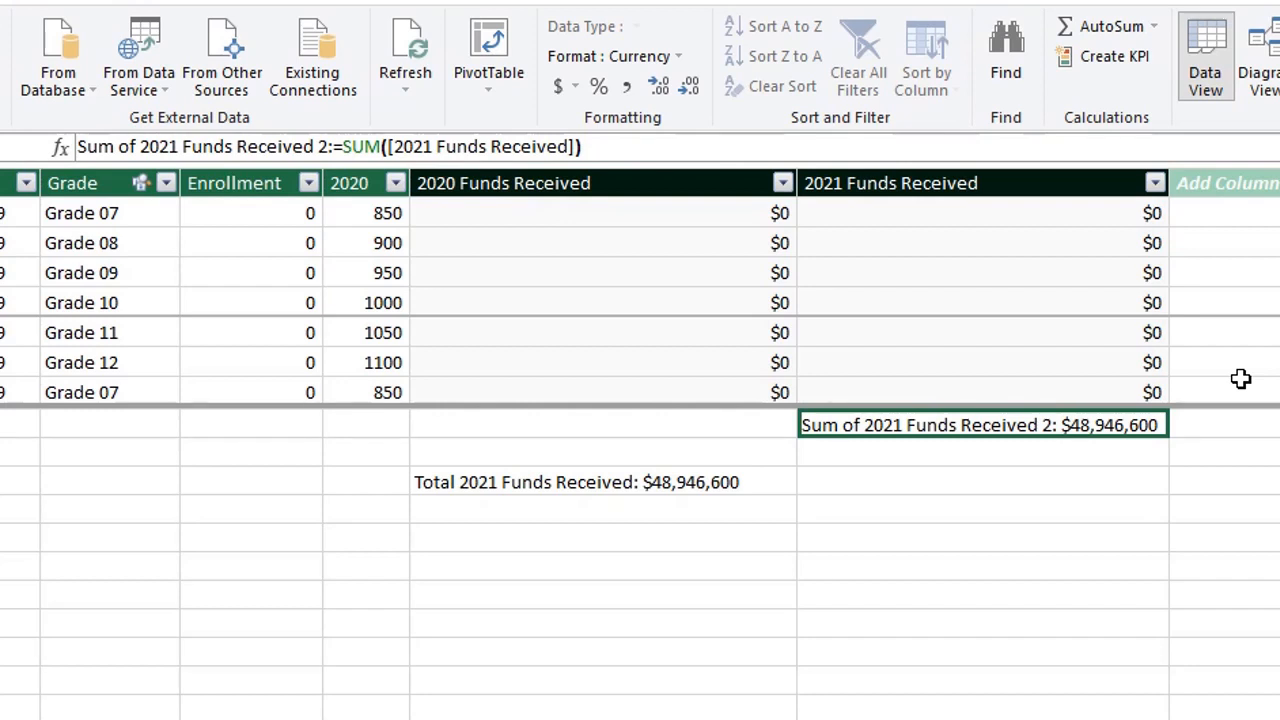
pyautogui.click(1152, 30)
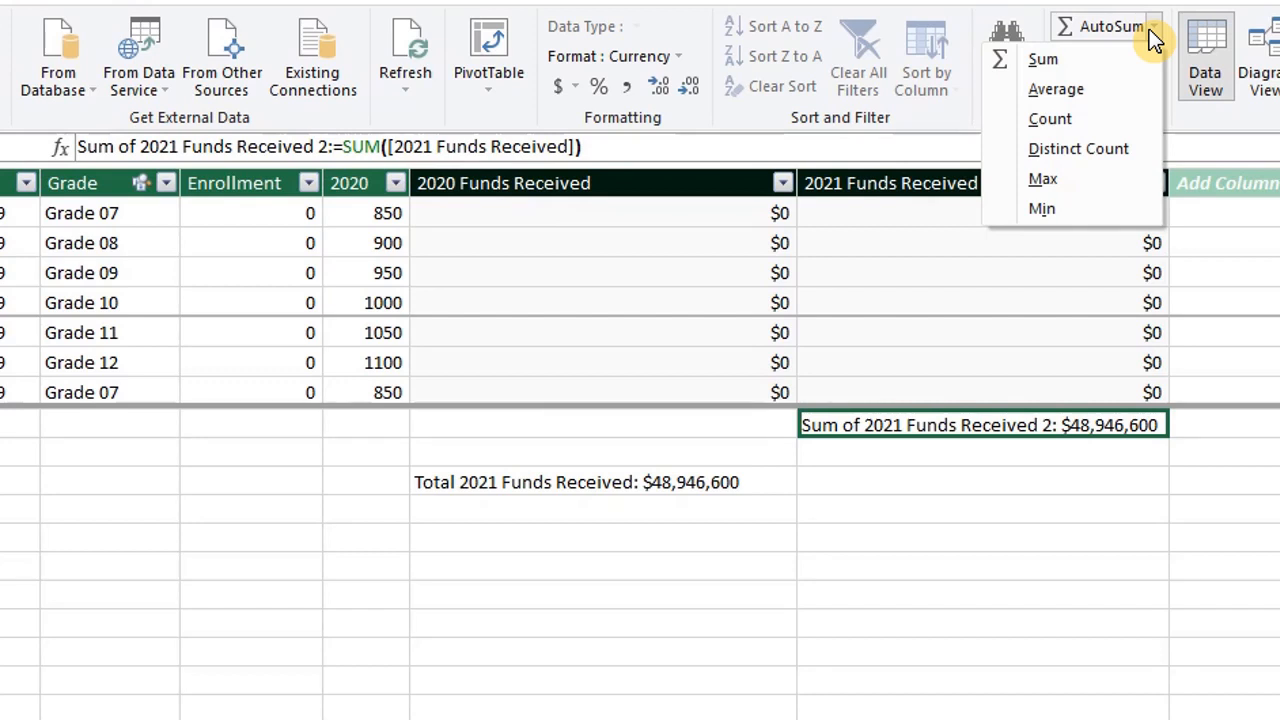
pyautogui.click(1078, 148)
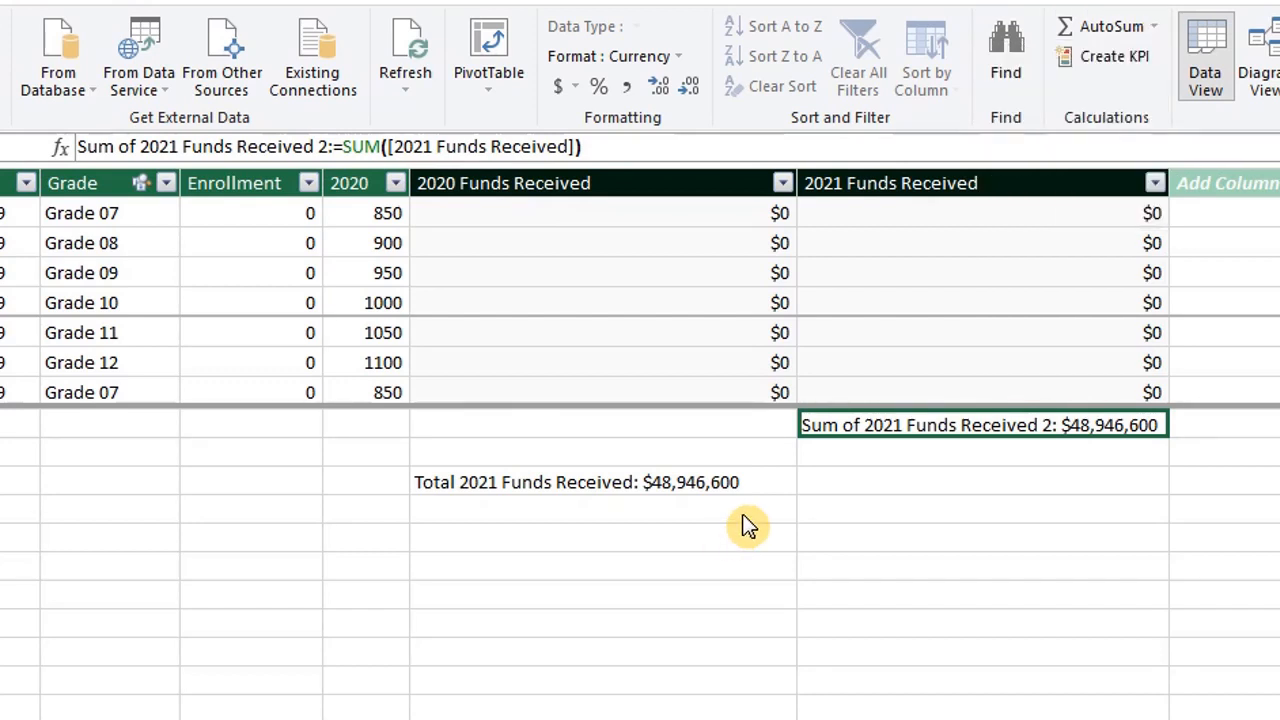
pyautogui.click(716, 484)
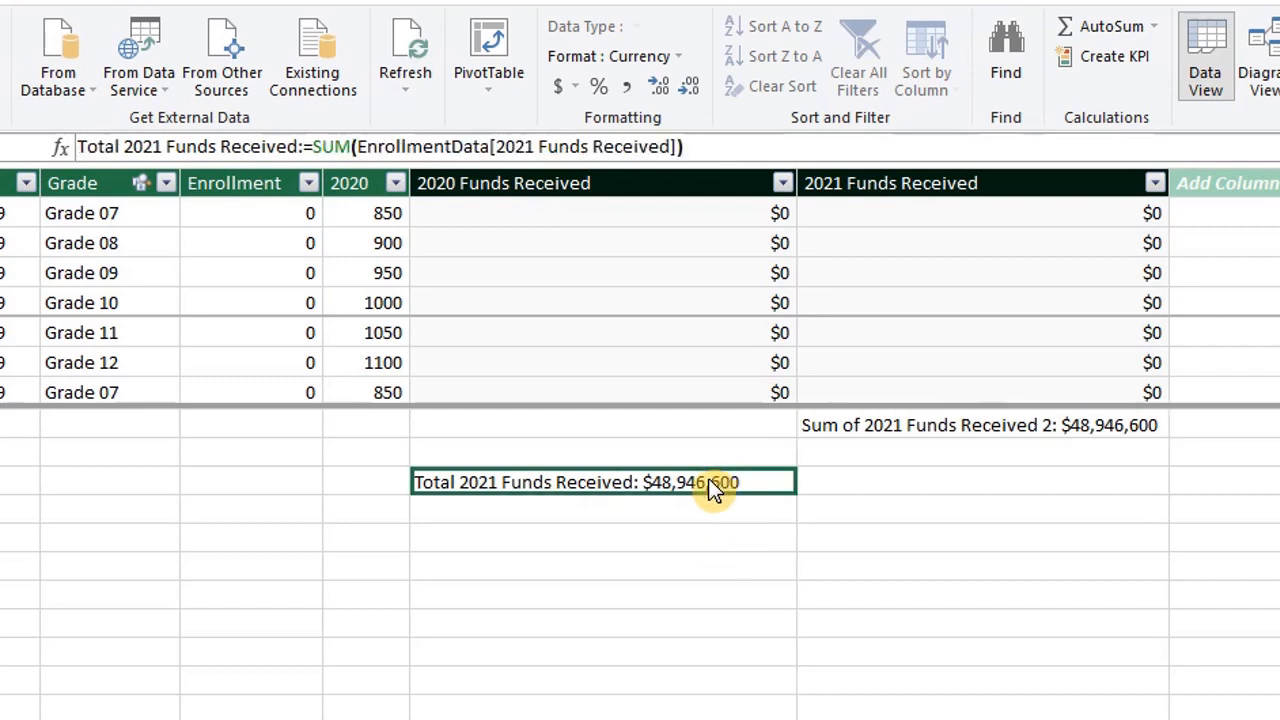
pyautogui.click(1009, 428)
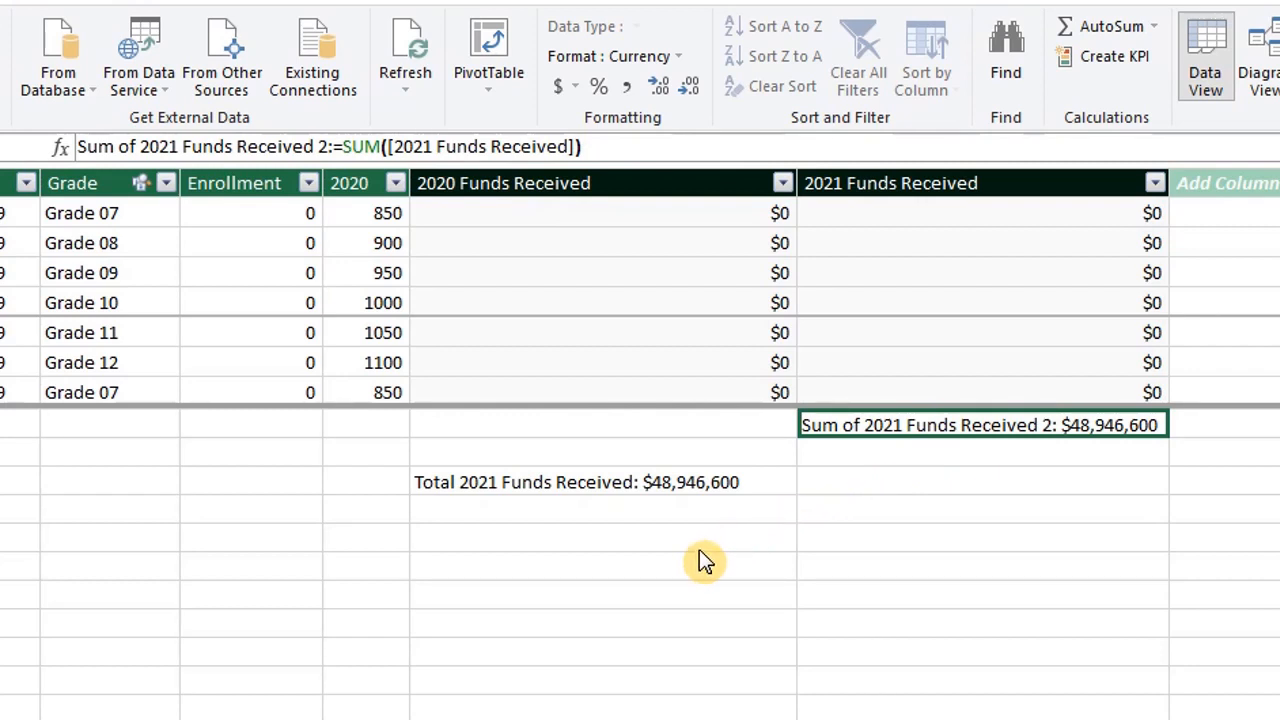
# Step: Create a measure with the formula =SUMX('2021 Funding',[2021]*[Sum of Enrollment]) in the calculation area under 2021 Funds Received
pyautogui.click(845, 513)
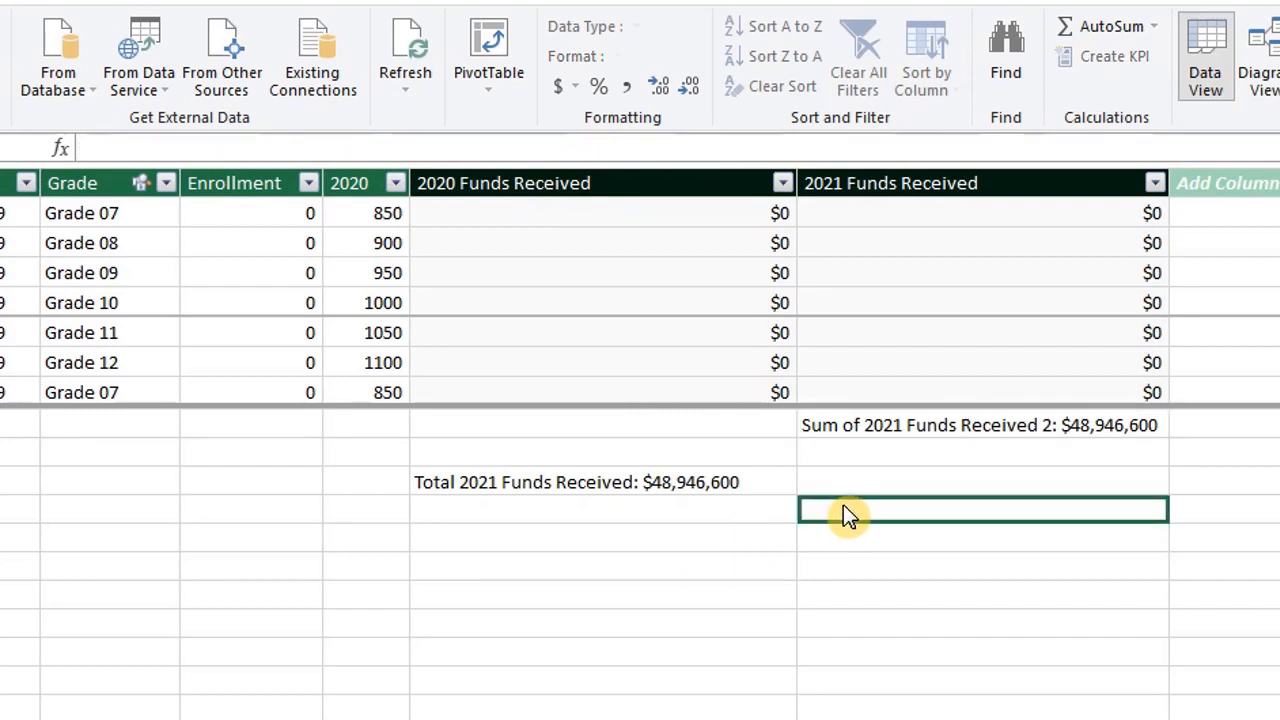
pyautogui.write('=')
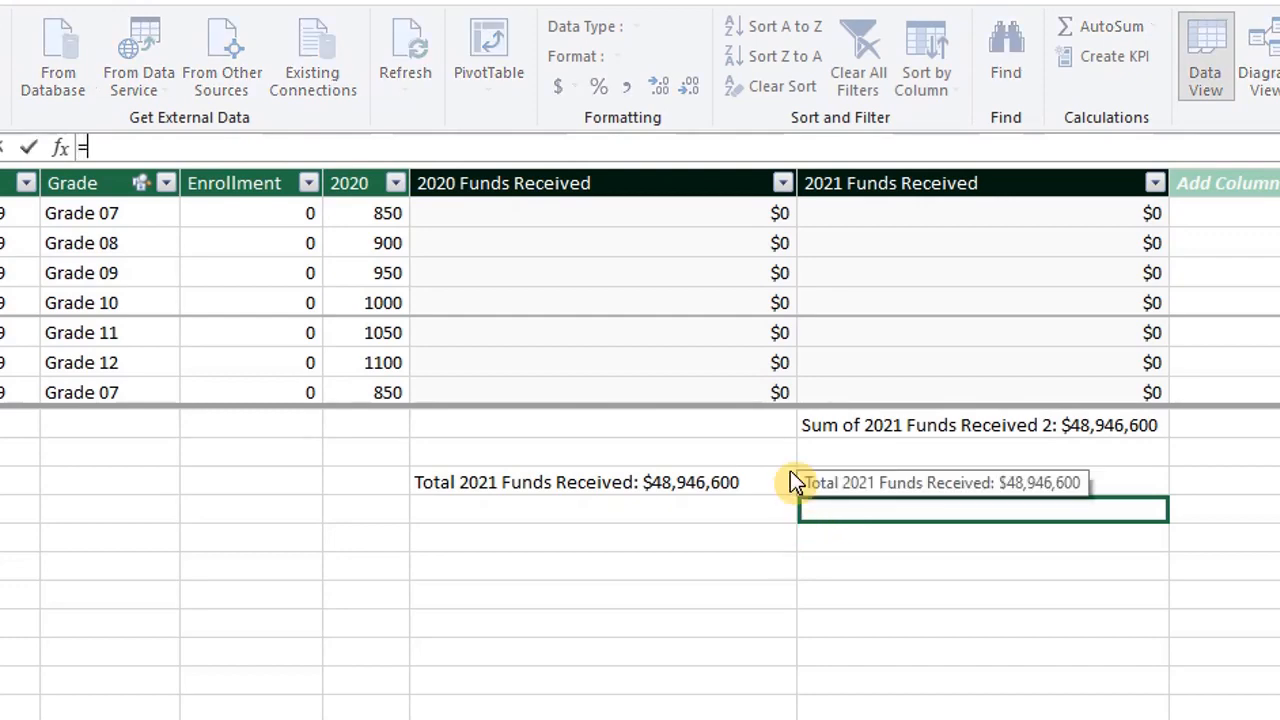
pyautogui.write('Sumx')
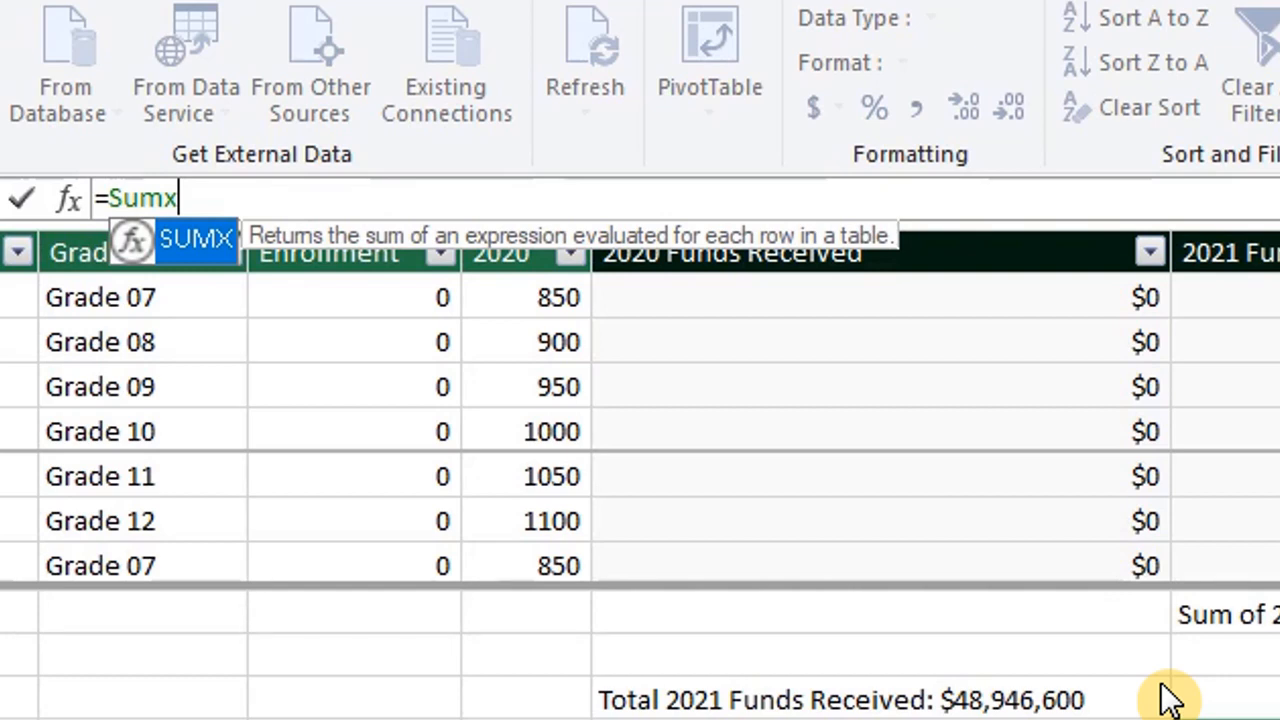
pyautogui.press('Tab')
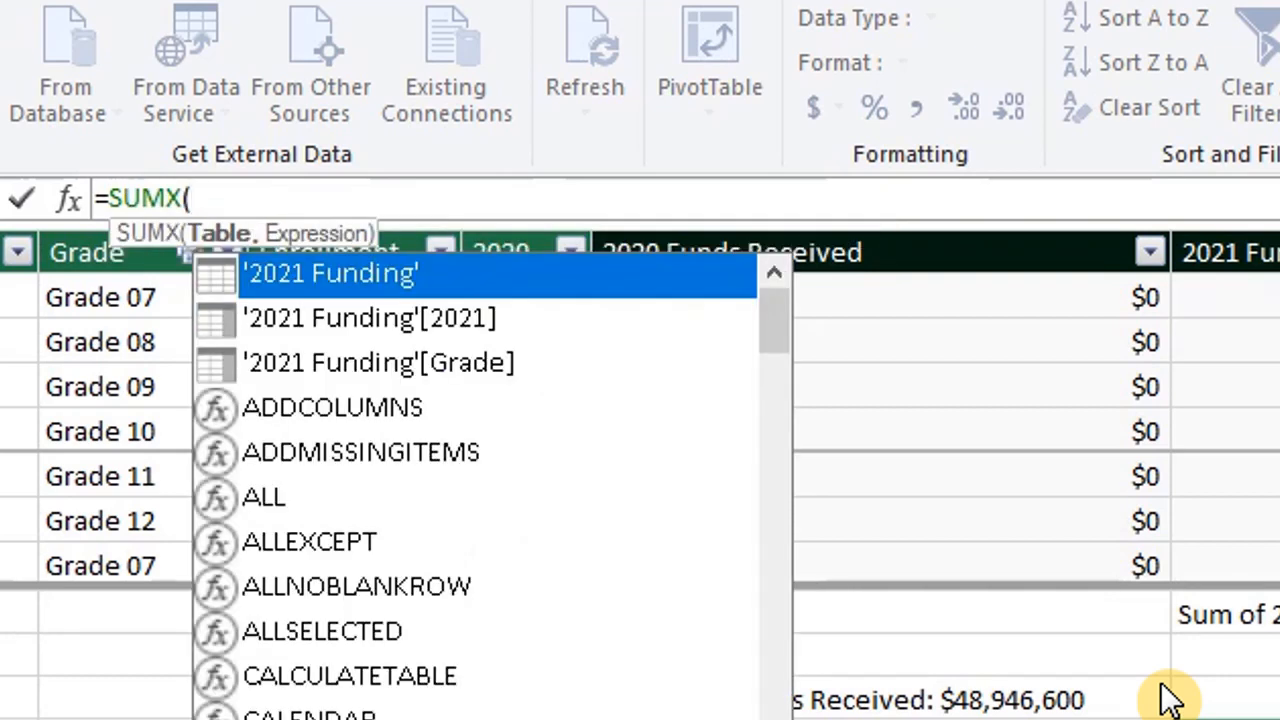
pyautogui.press('Tab')
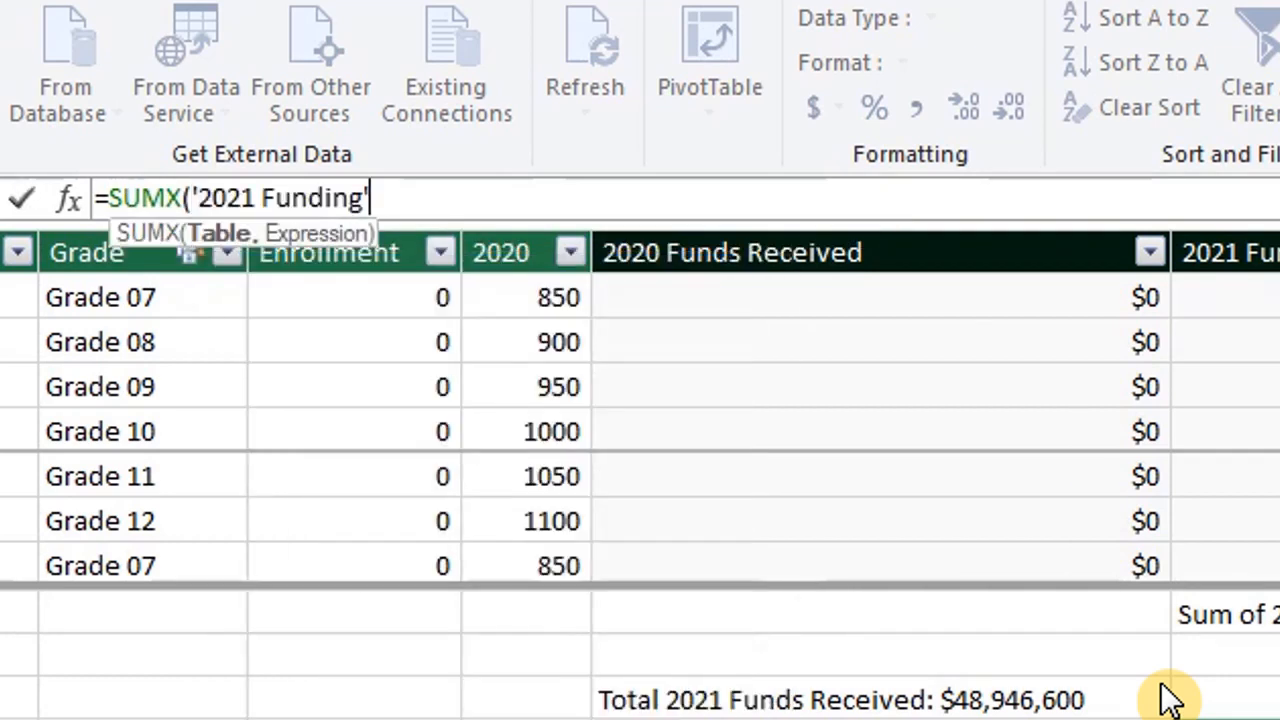
pyautogui.write(',')
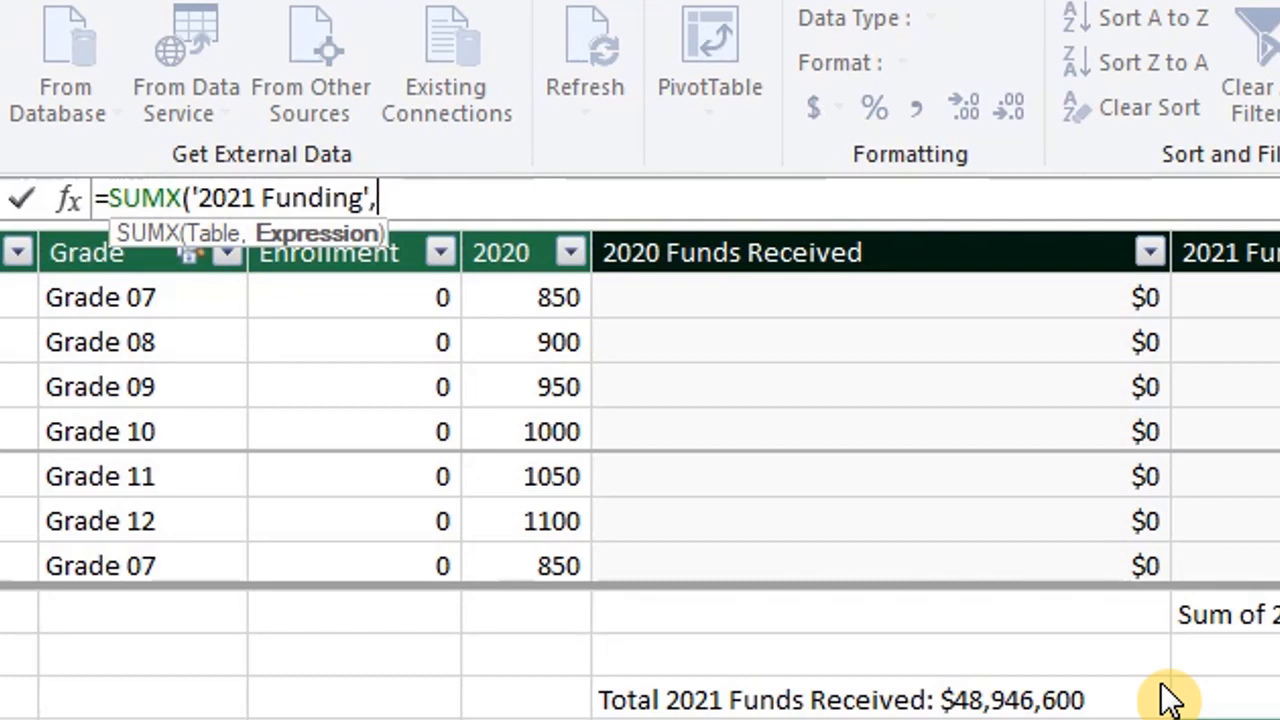
pyautogui.write('[')
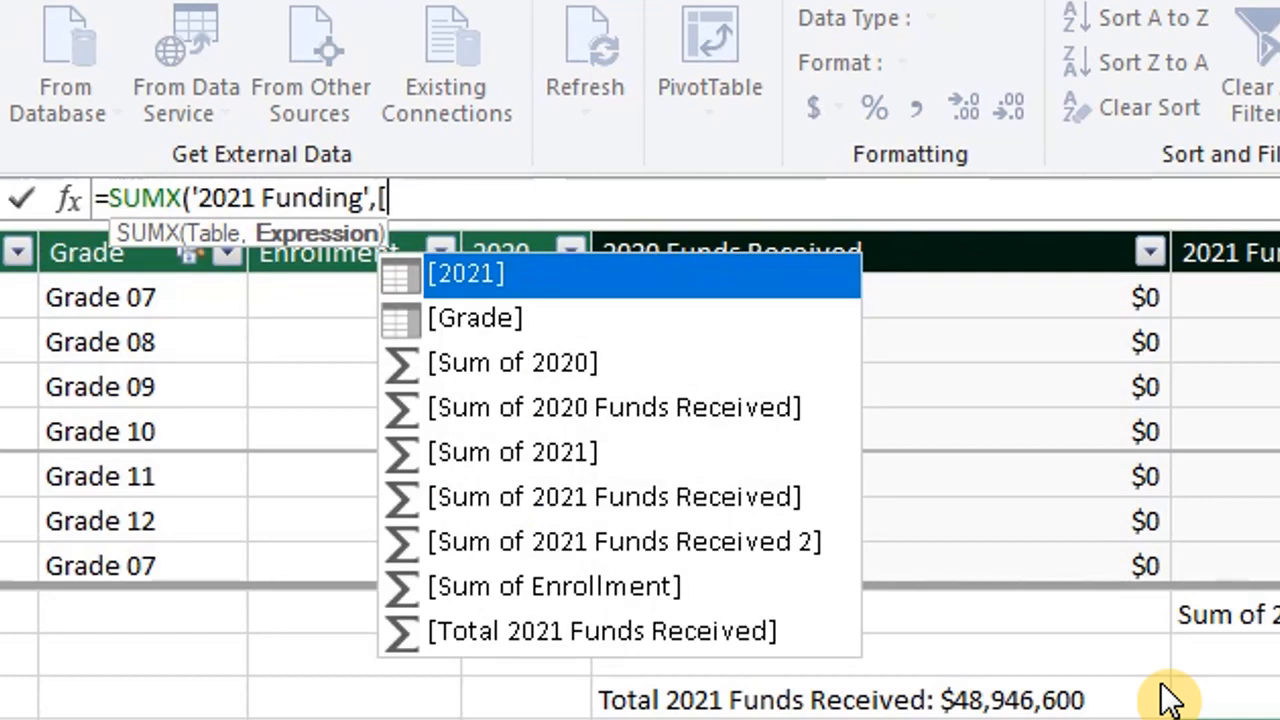
pyautogui.press('Tab')
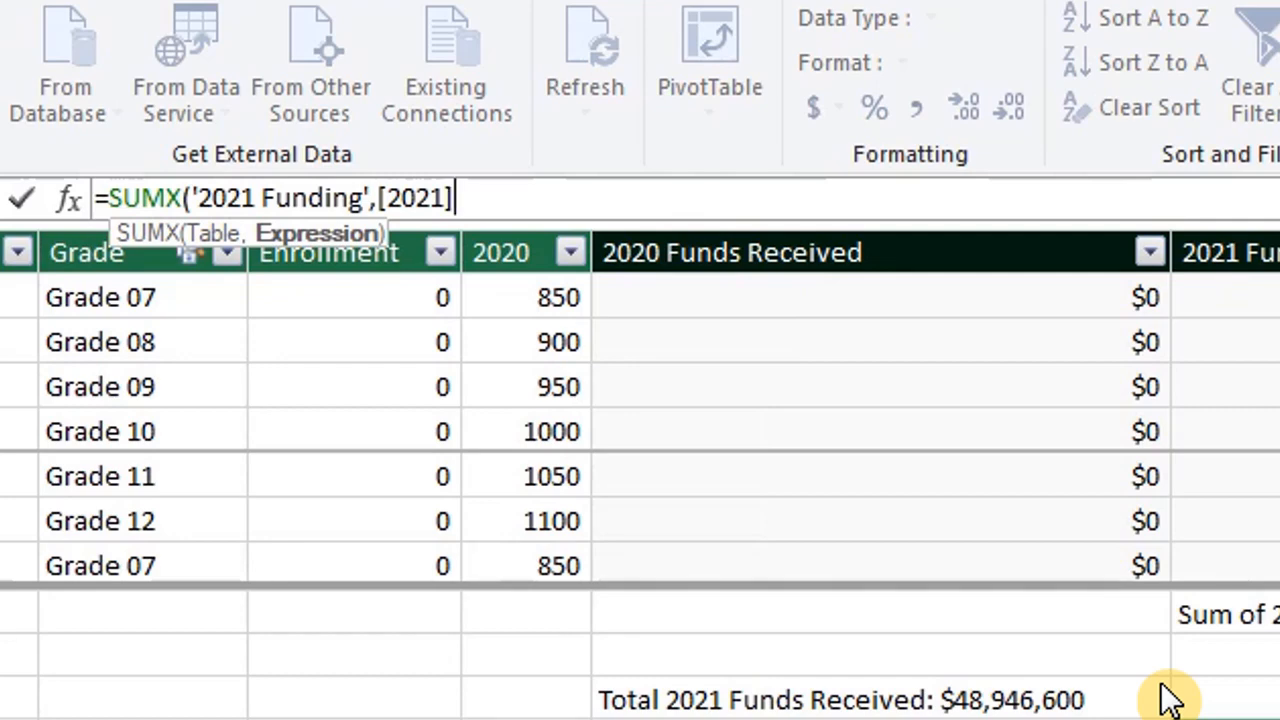
pyautogui.write('[')
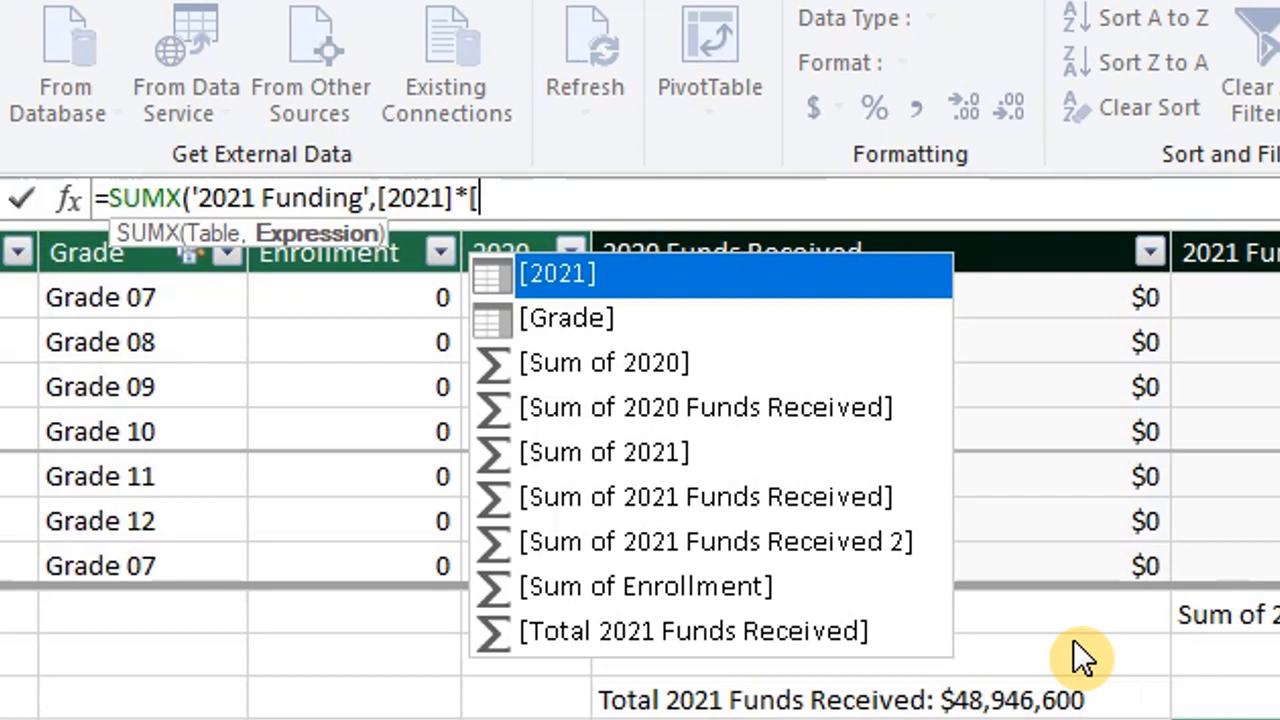
pyautogui.doubleClick(762, 588)
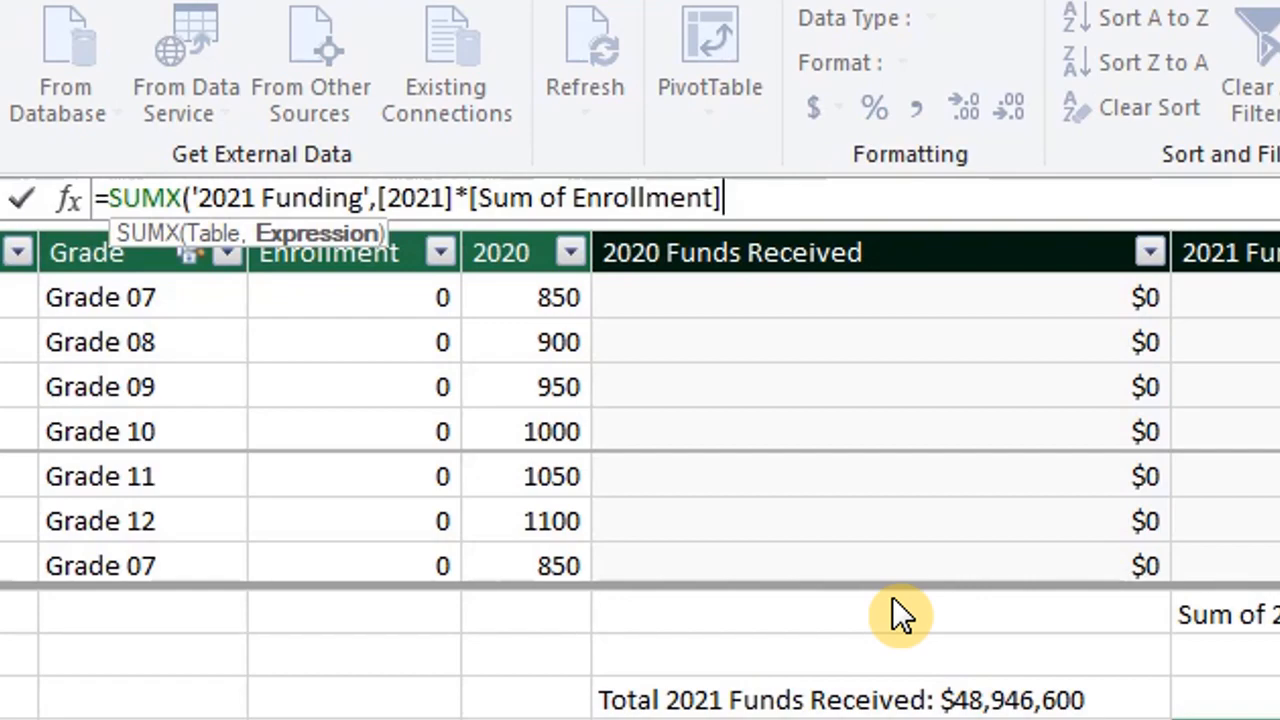
pyautogui.write(')')
pyautogui.press('Return')
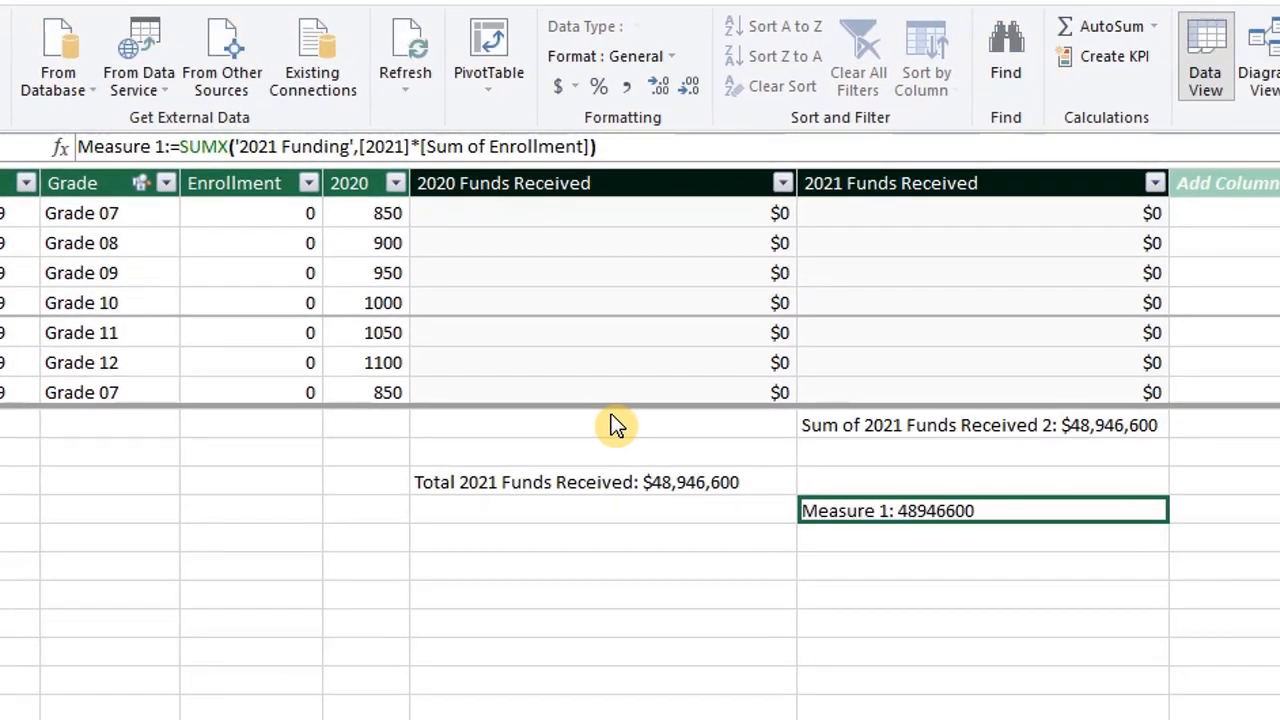
# Step: Rename the SUMX measure to 2021 Funds and format it as dollar currency with no decimal places
pyautogui.moveTo(164, 146); pyautogui.dragTo(61, 149)
pyautogui.write('2021 Funds')
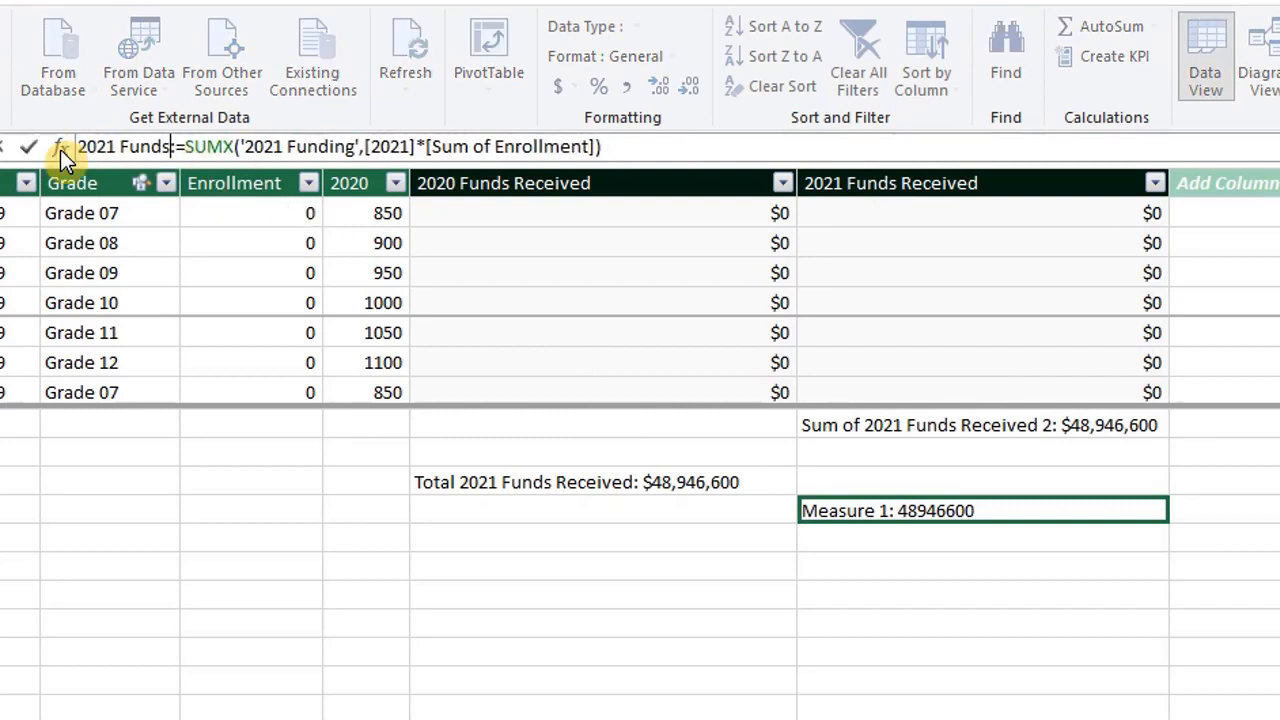
pyautogui.press('Return')
pyautogui.click(561, 88)
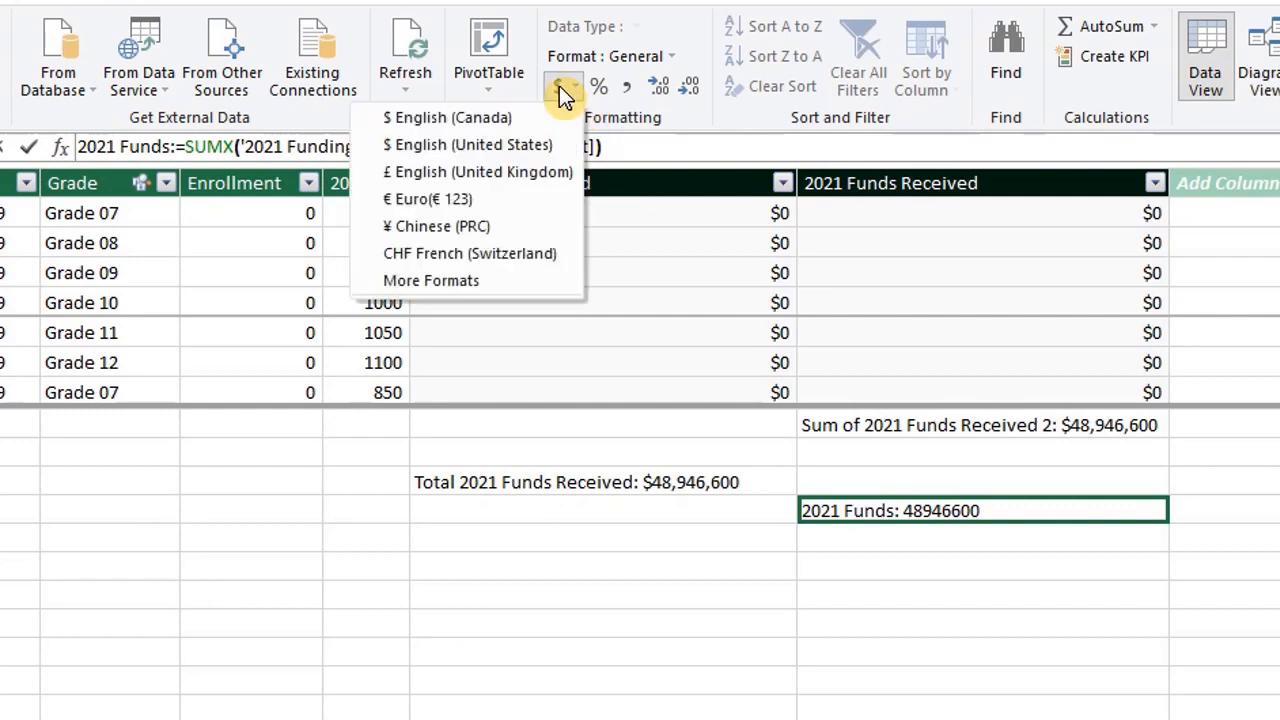
pyautogui.click(557, 118)
pyautogui.click(691, 93)
pyautogui.click(691, 93)
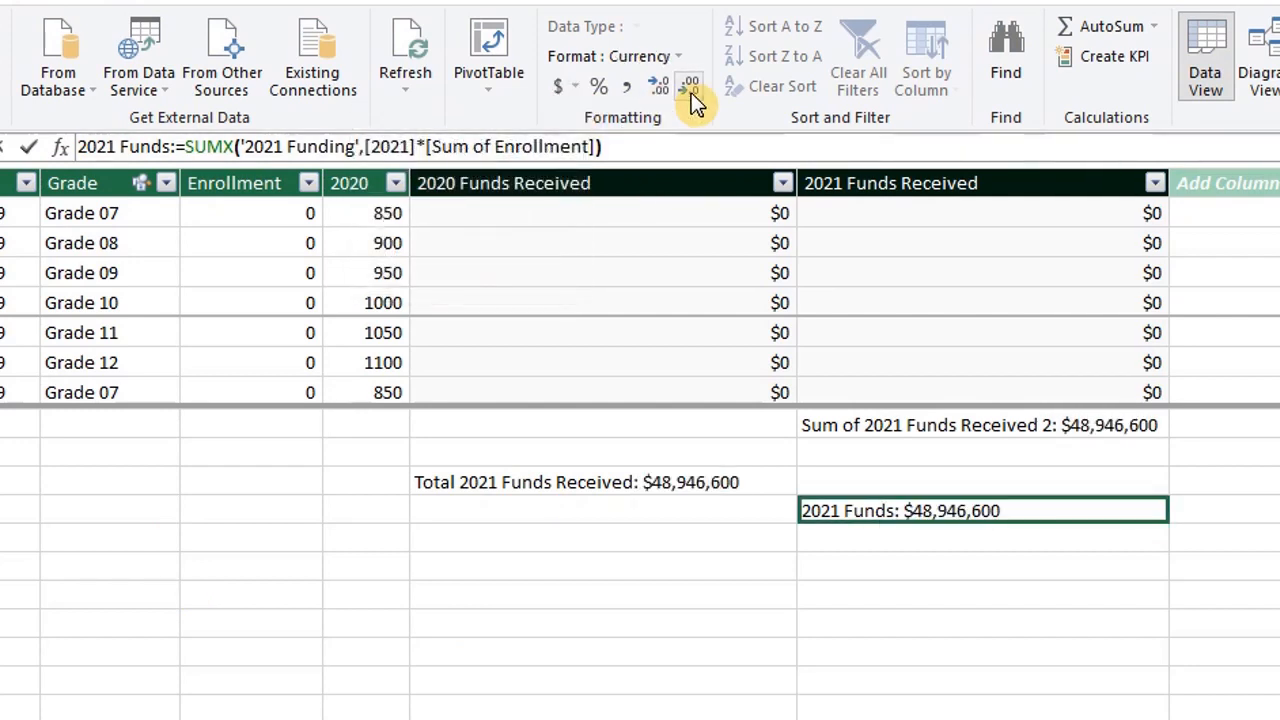
# Step: Delete the Sum of 2021 Funds Received 2 and Total 2021 Funds Received measures from the calculation area
pyautogui.click(888, 424)
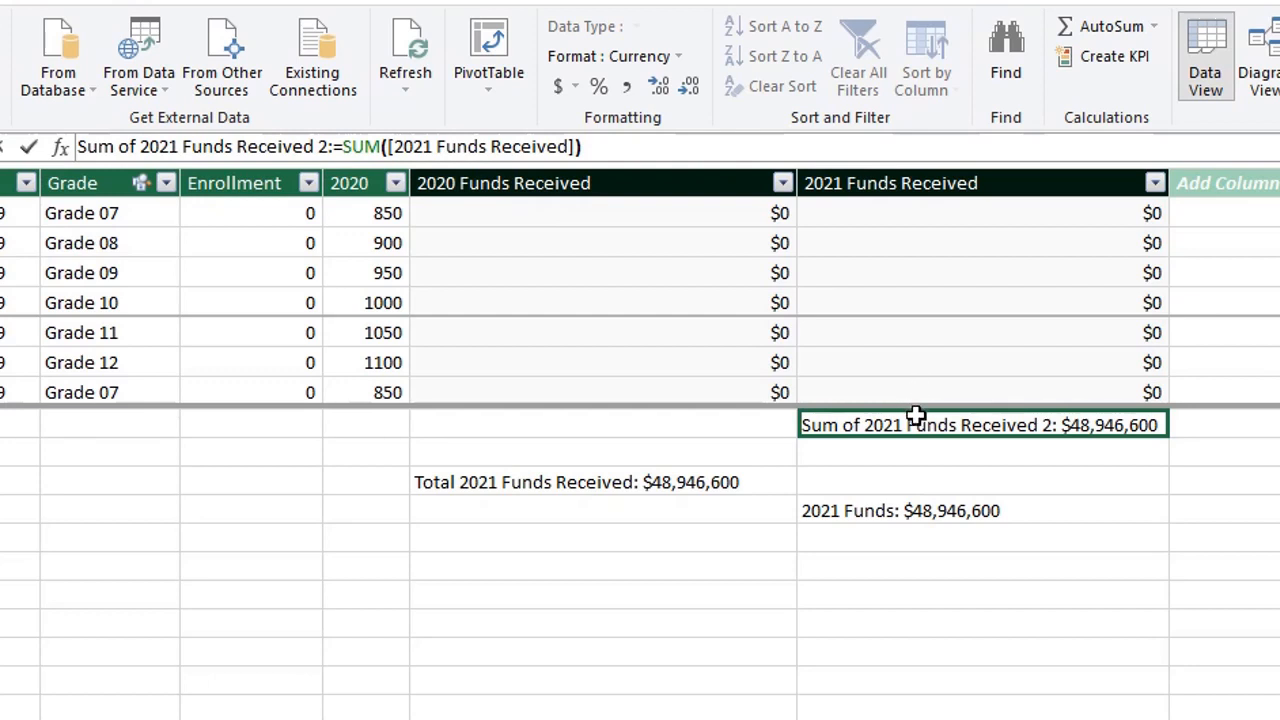
pyautogui.press('Delete')
pyautogui.click(750, 483)
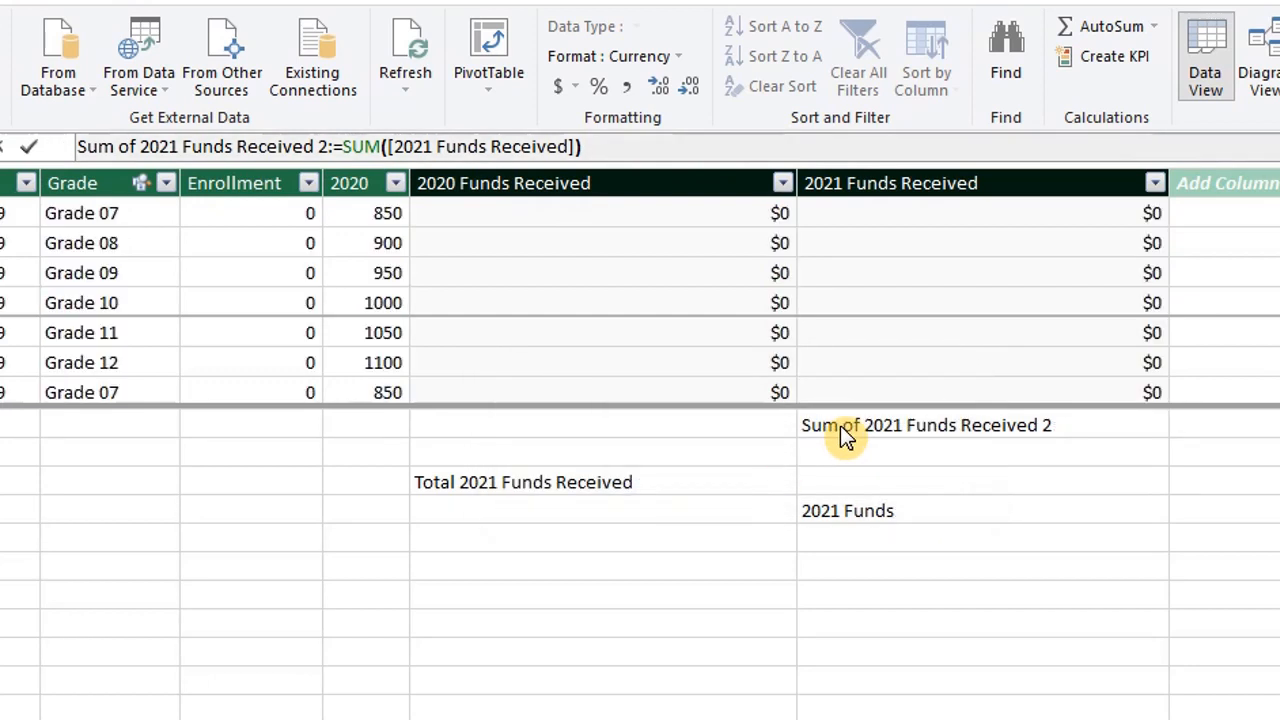
pyautogui.click(700, 480)
pyautogui.press('Delete')
pyautogui.click(734, 486)
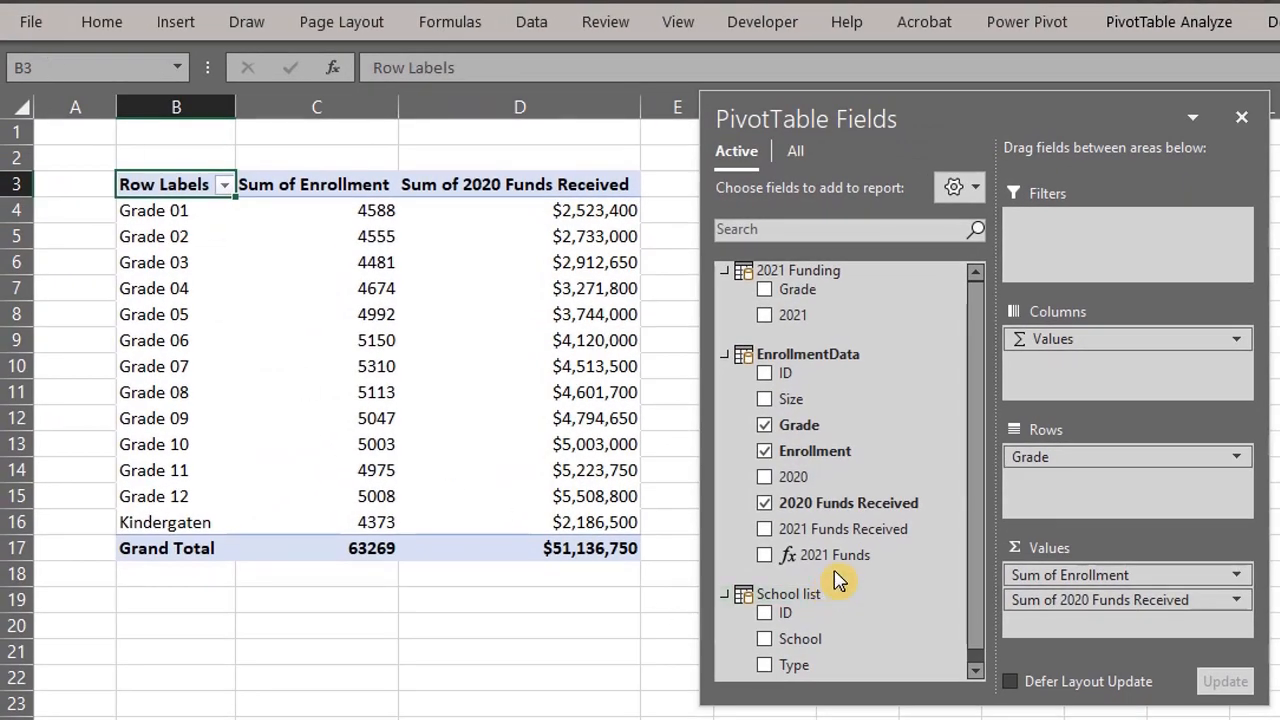
# Step: In the Excel PivotTable, remove Sum of Enrollment and Sum of 2020 Funds Received and add the 2021 Funds measure to the values
pyautogui.moveTo(1040, 578); pyautogui.dragTo(925, 608)
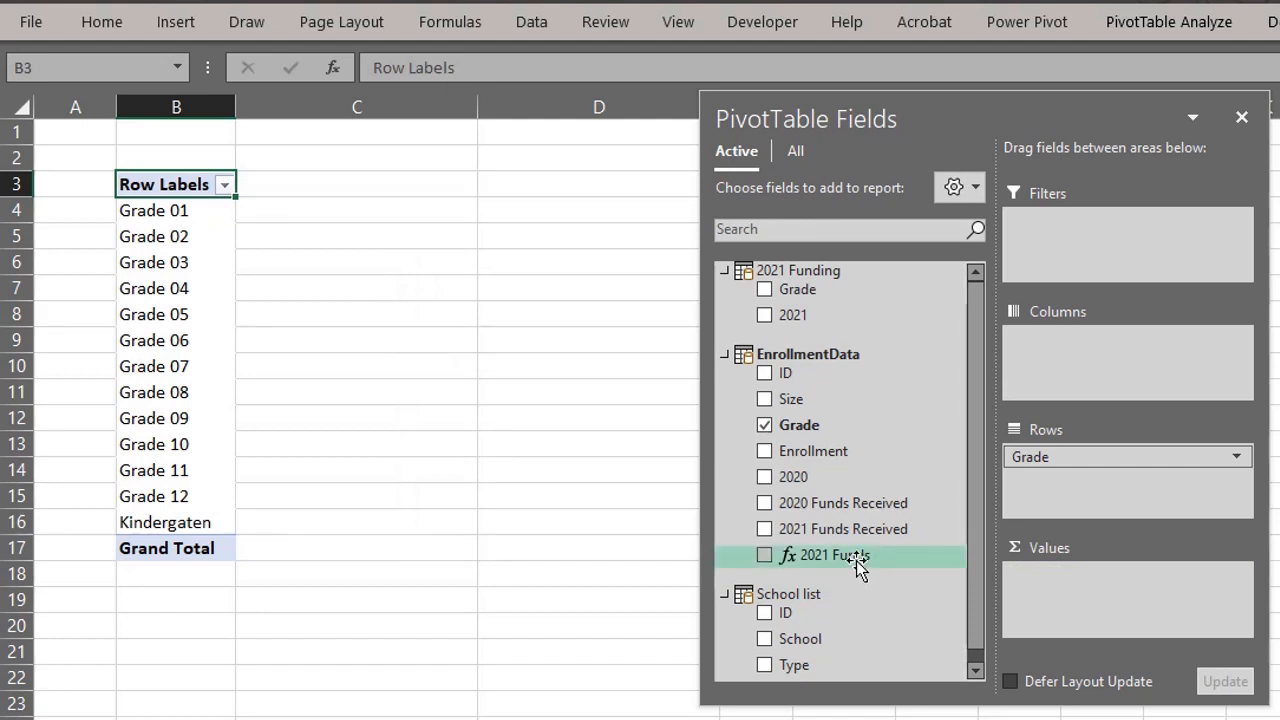
pyautogui.moveTo(938, 590); pyautogui.dragTo(1080, 600)
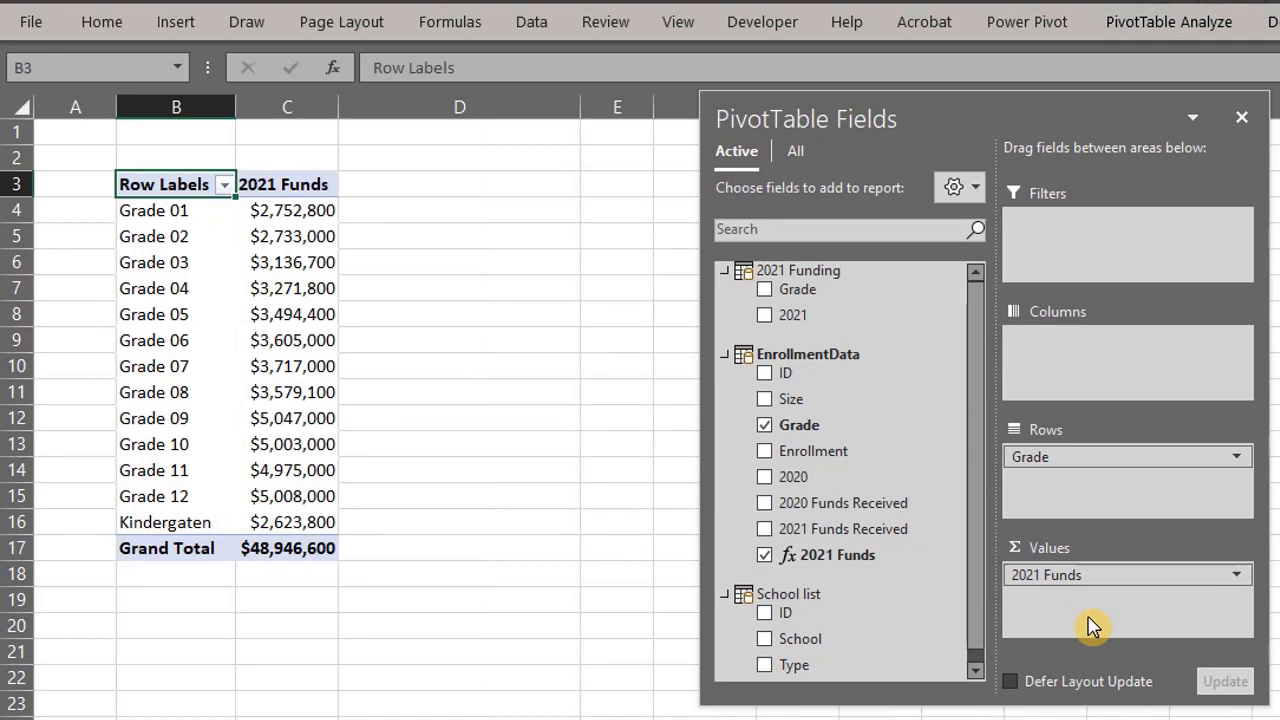
# Step: Start a new measure from the Excel worksheet, assign it to the EnrollmentData table and name it 2021 Avg Funds Recieved
pyautogui.rightClick(866, 362)
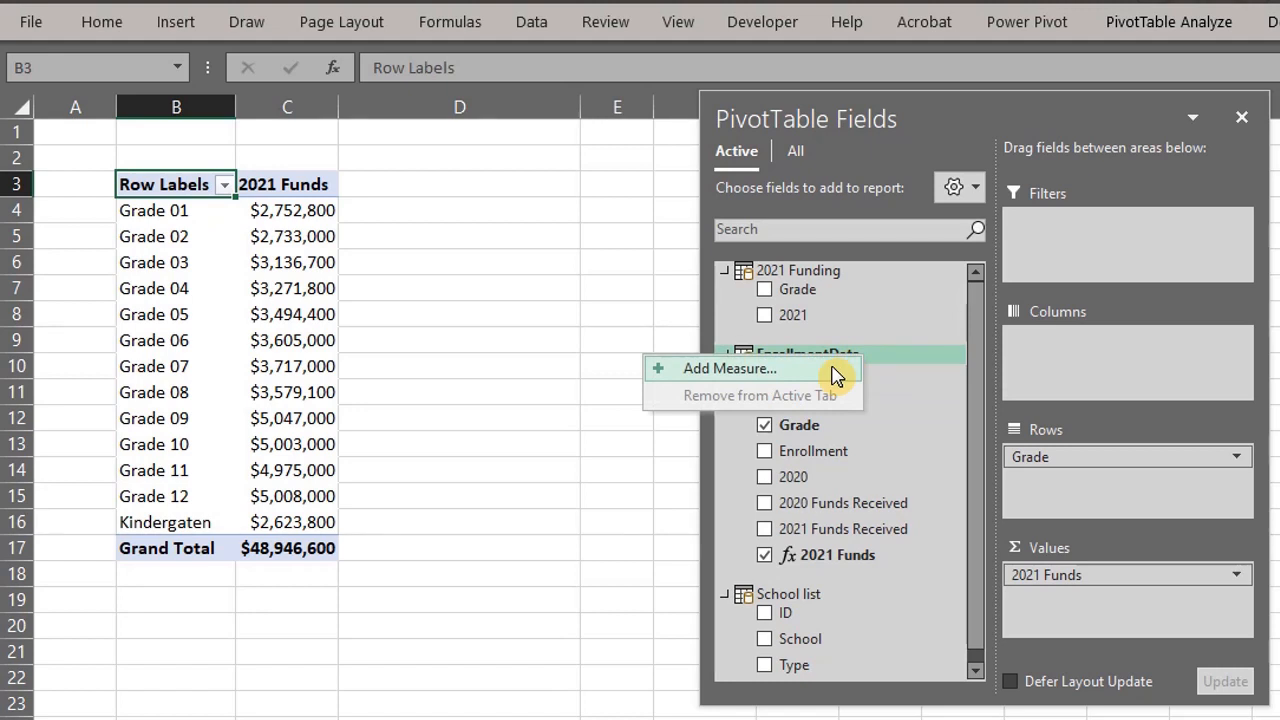
pyautogui.click(1019, 23)
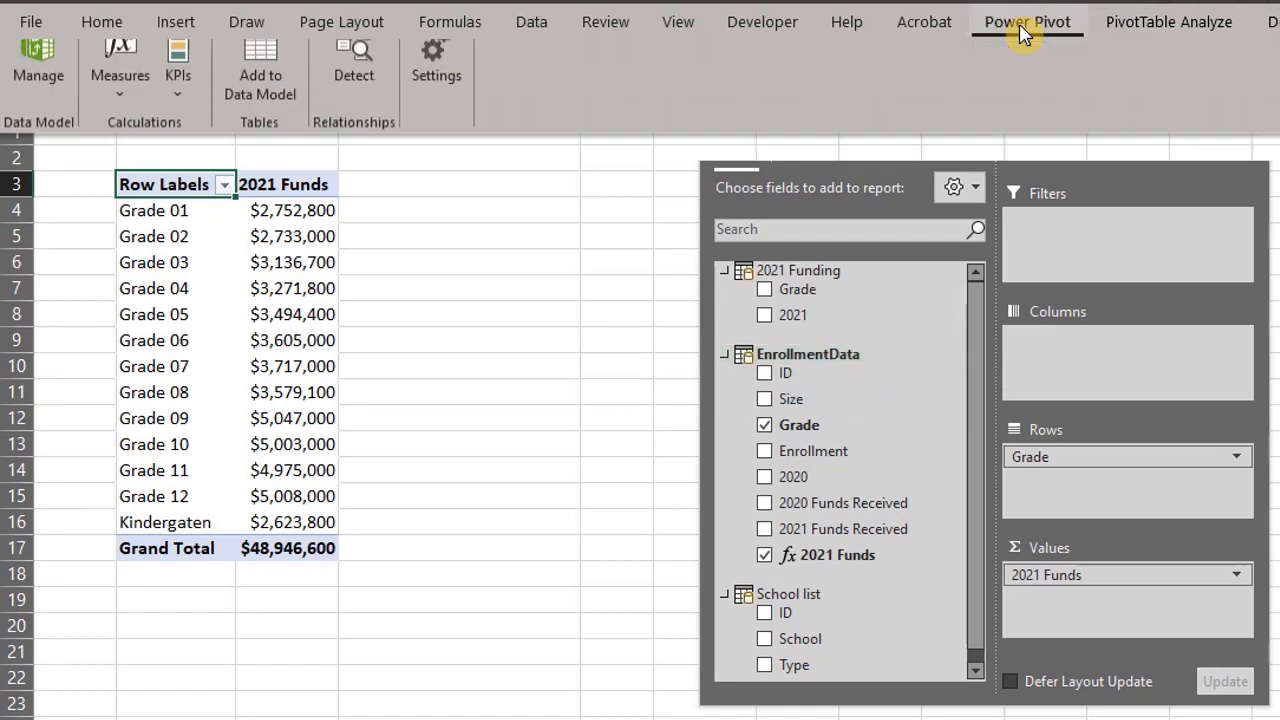
pyautogui.click(124, 120)
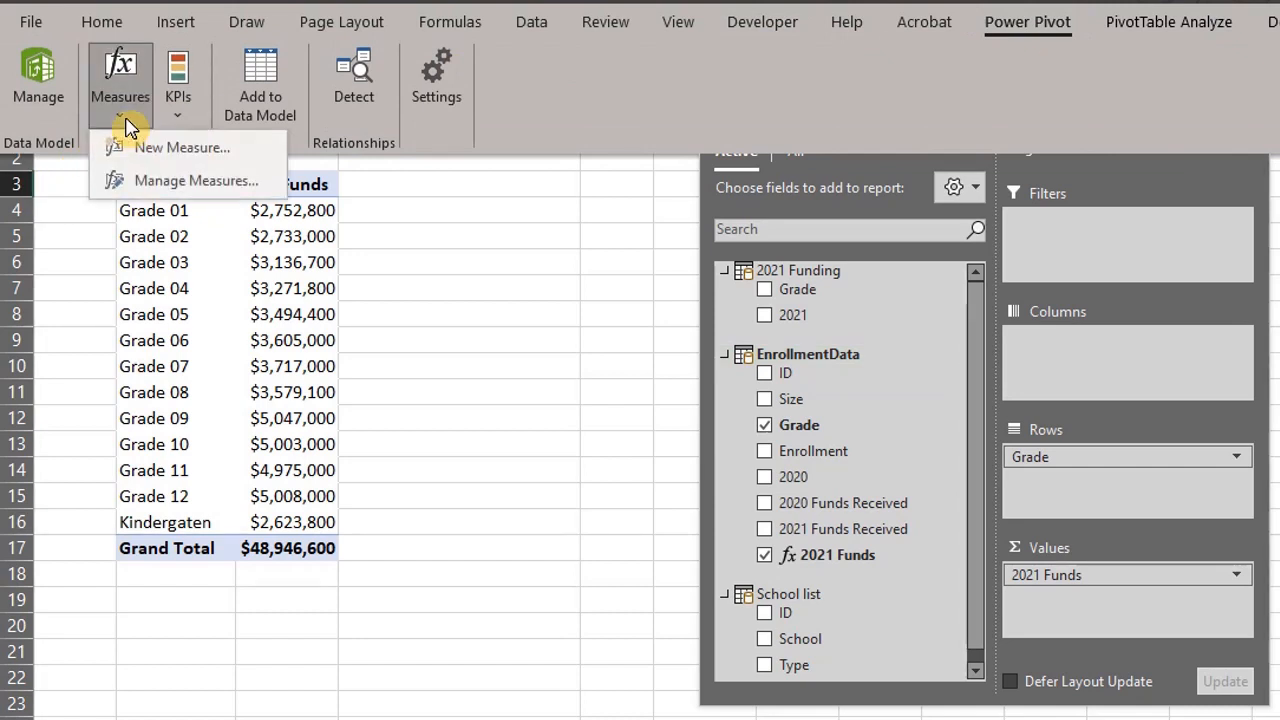
pyautogui.click(205, 149)
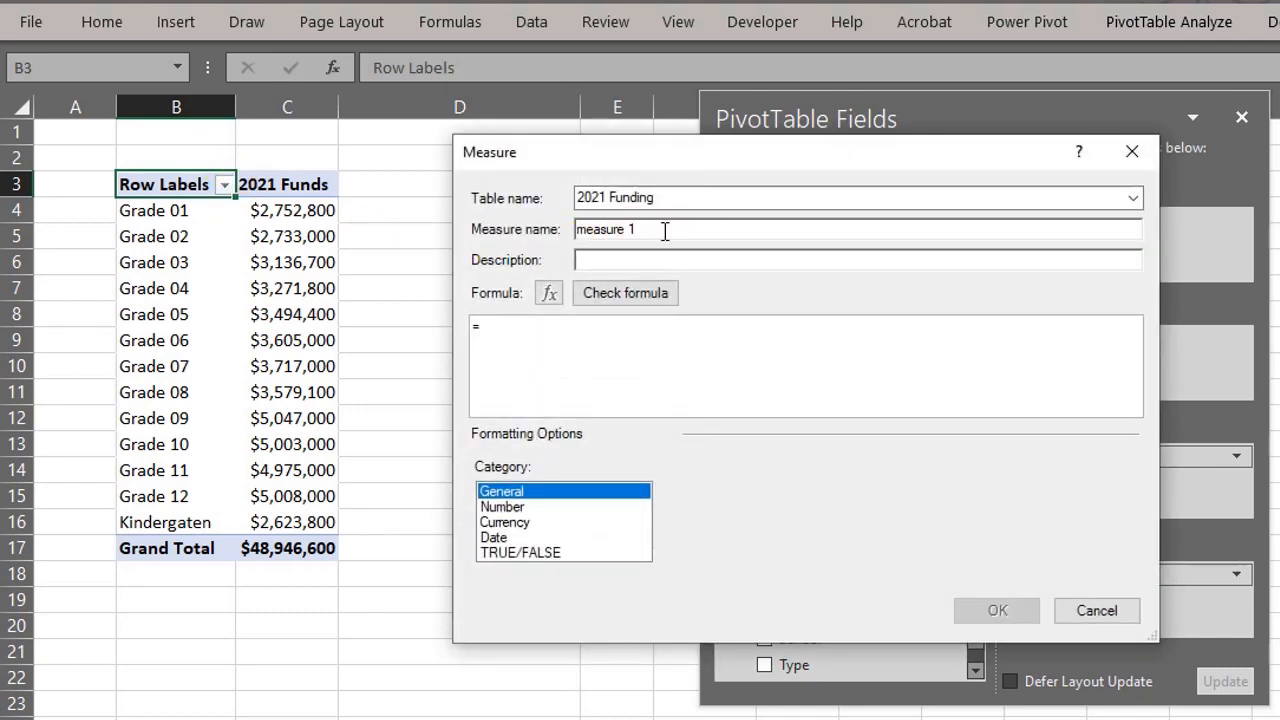
pyautogui.click(1131, 198)
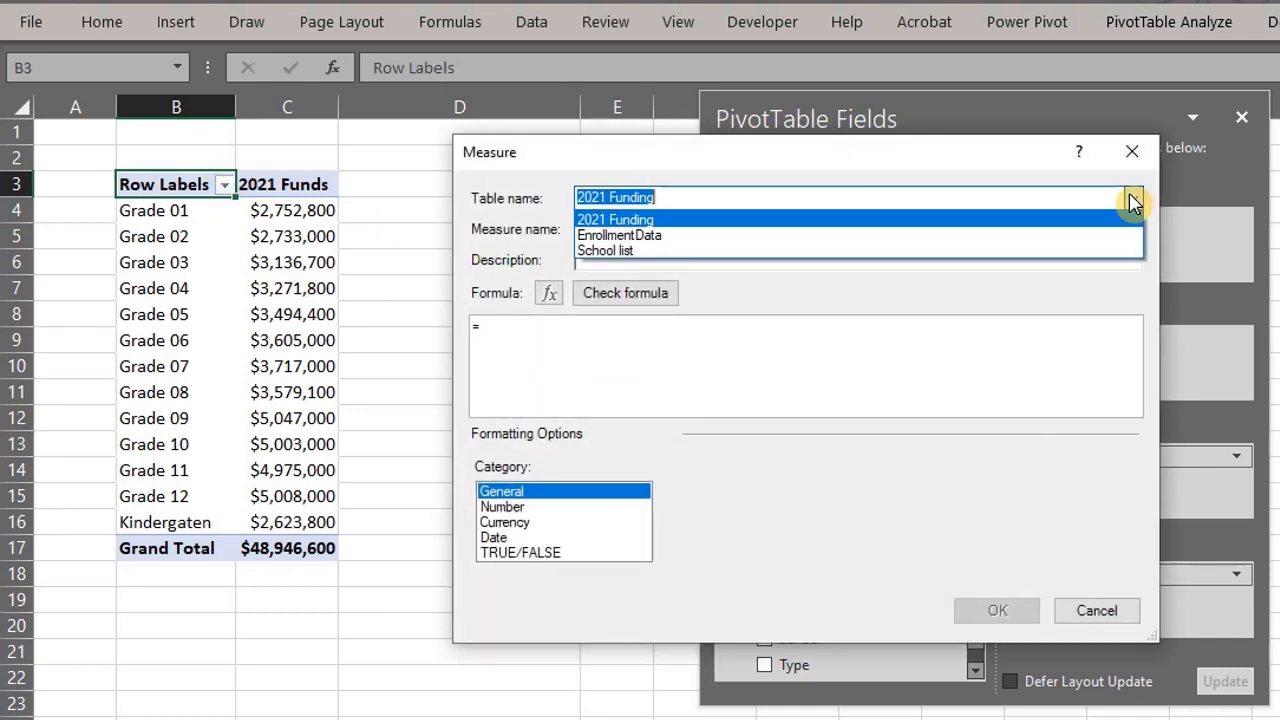
pyautogui.click(1100, 235)
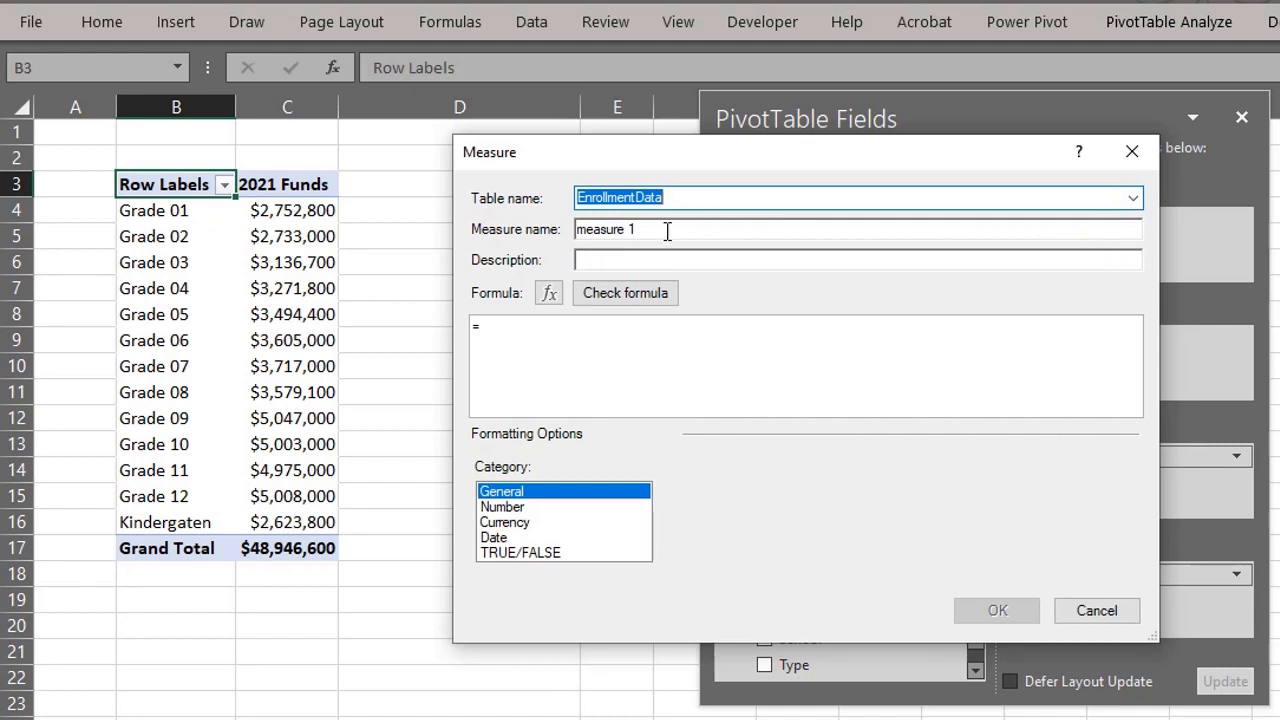
pyautogui.press('Tab')
pyautogui.write('2021 Avg Funds Recieved')
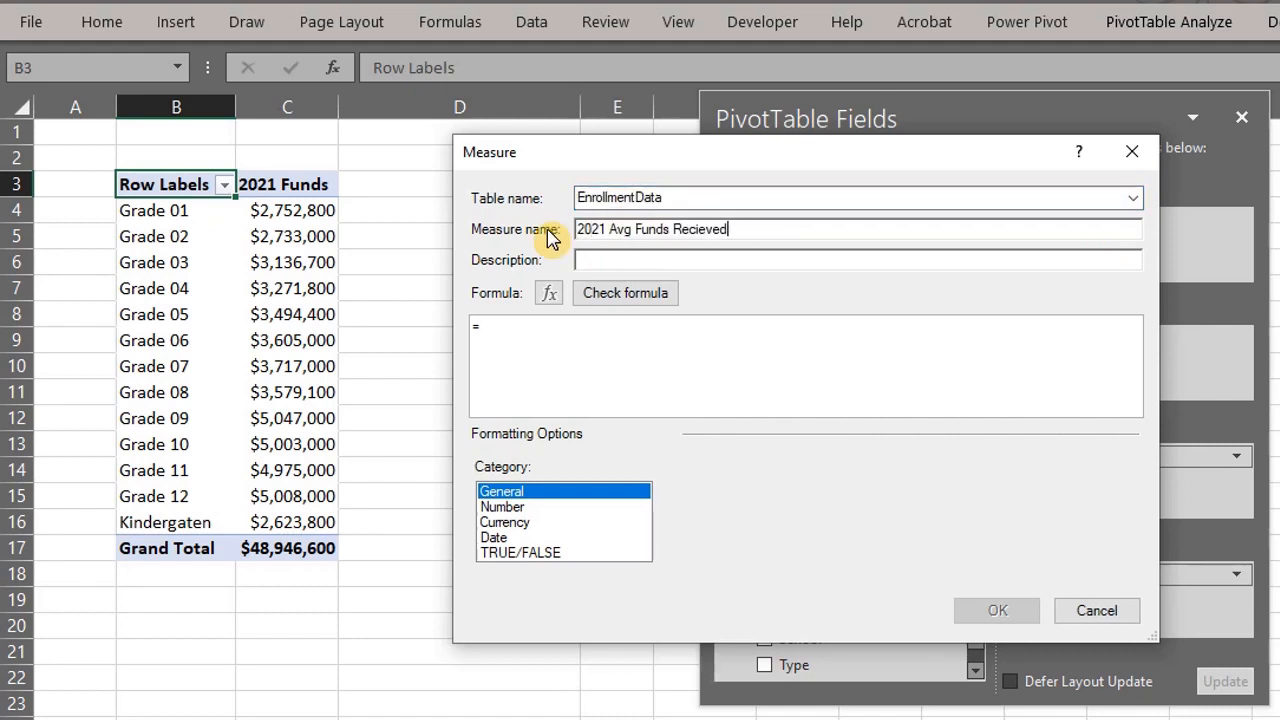
# Step: Enter the measure formula =AVERAGE(EnrollmentData[2021 Funds Received]) and check it for errors
pyautogui.click(596, 341)
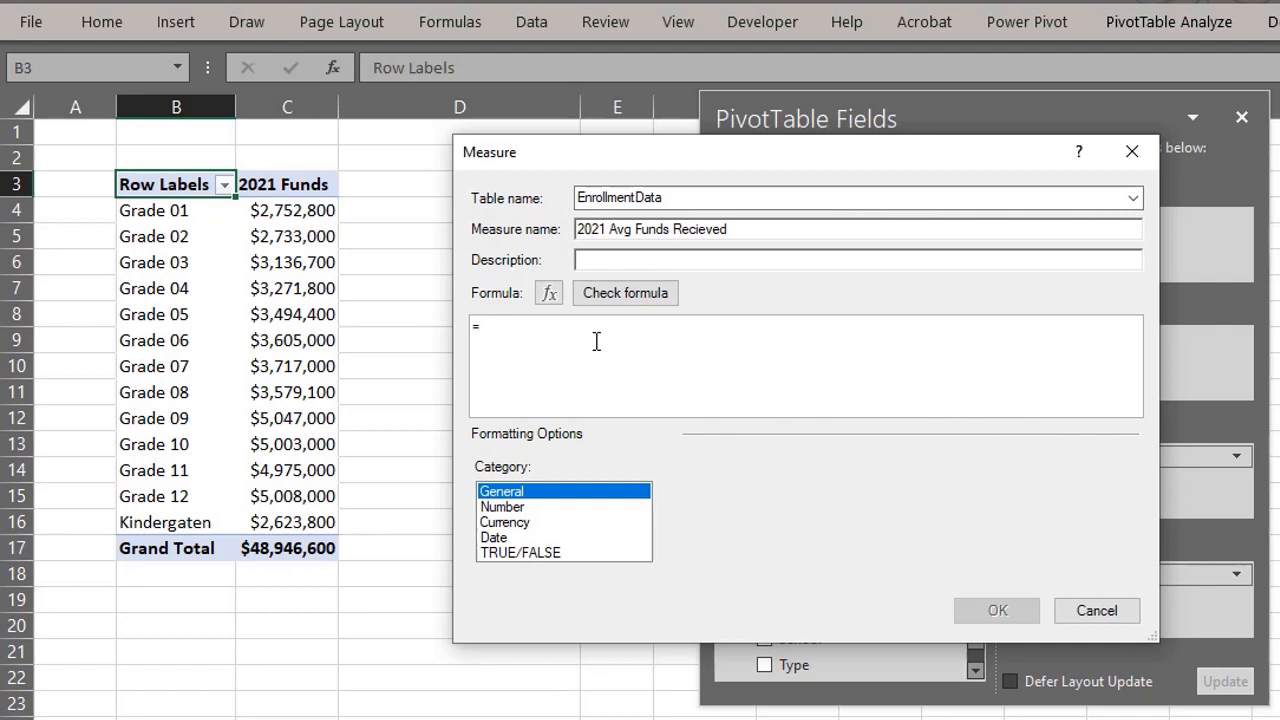
pyautogui.write('ave')
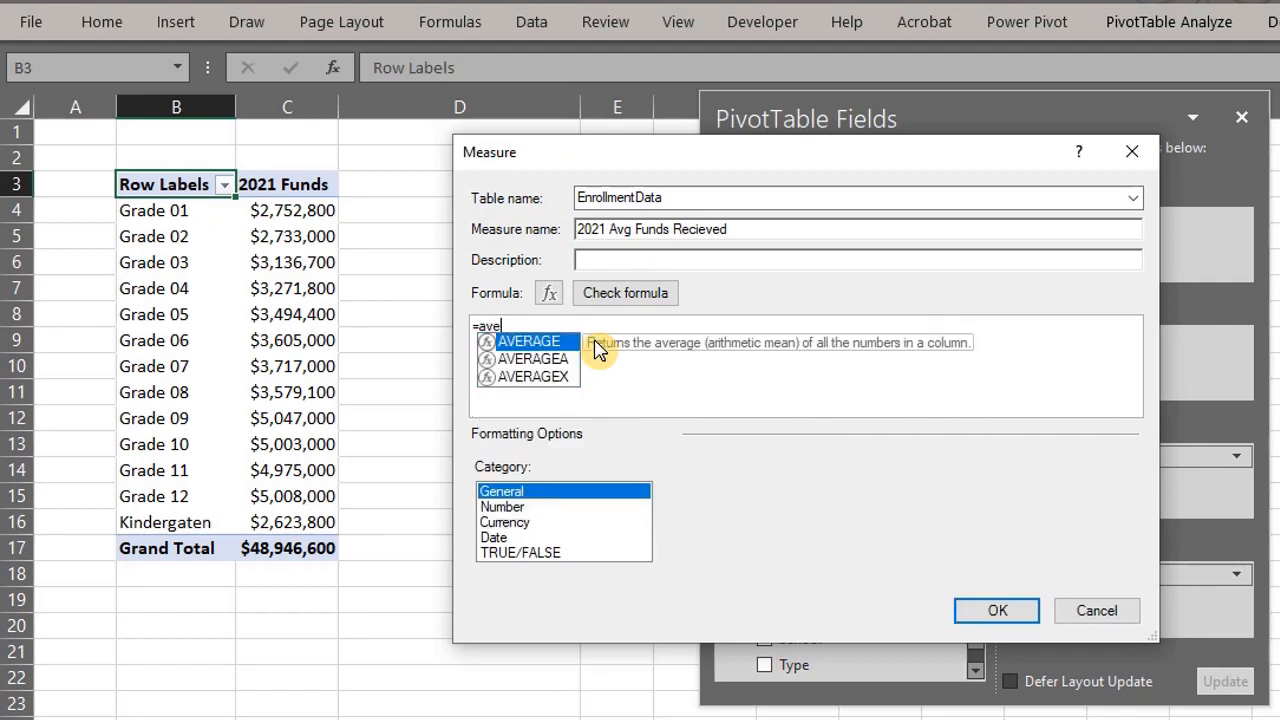
pyautogui.doubleClick(560, 342)
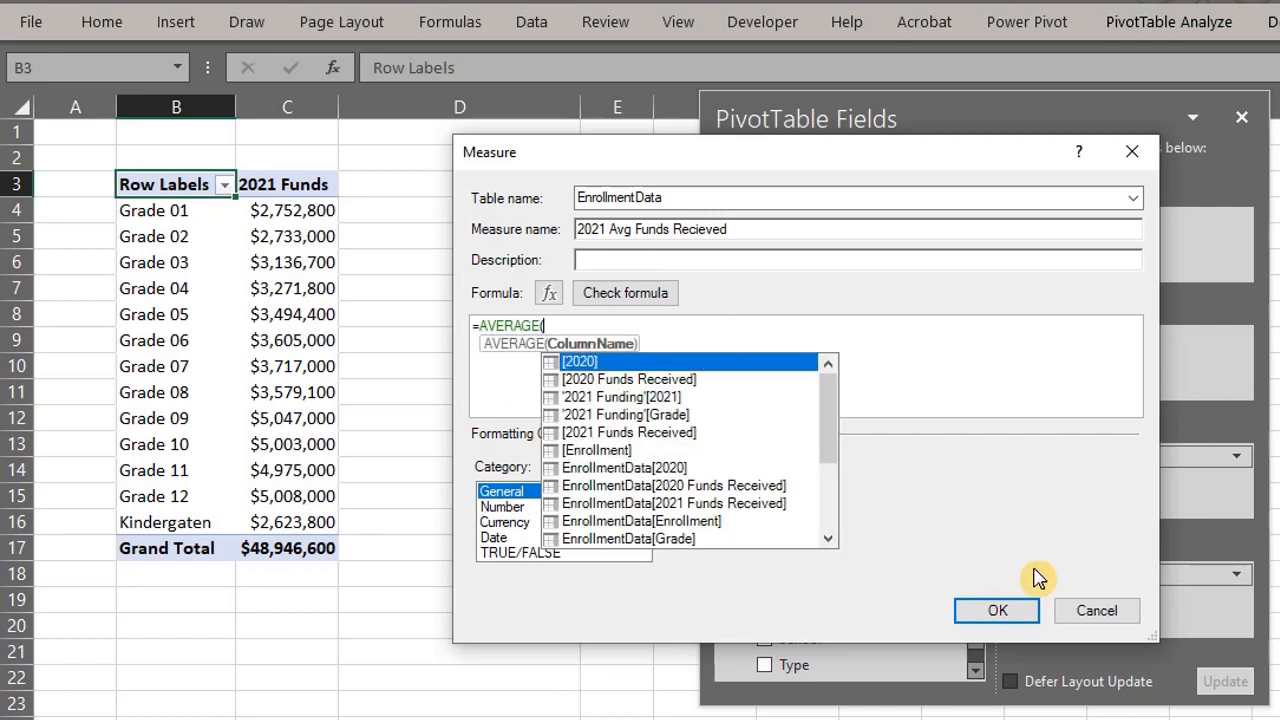
pyautogui.write('e')
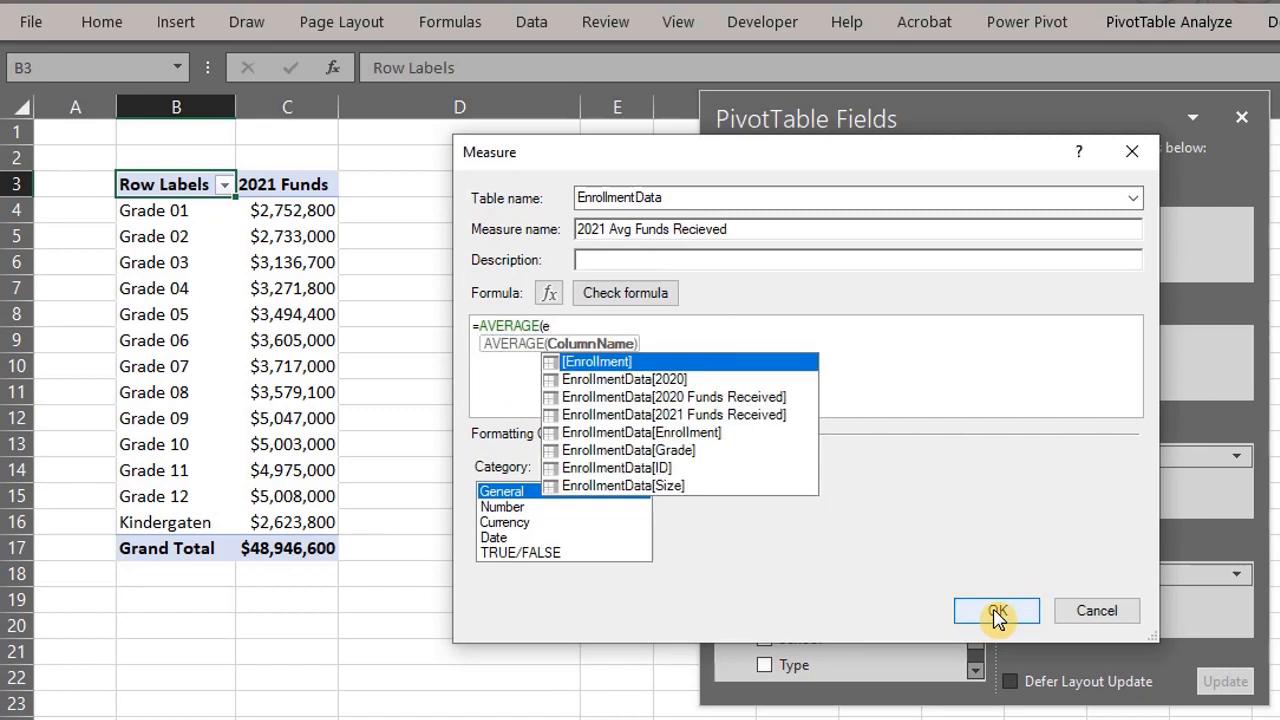
pyautogui.press('Down')
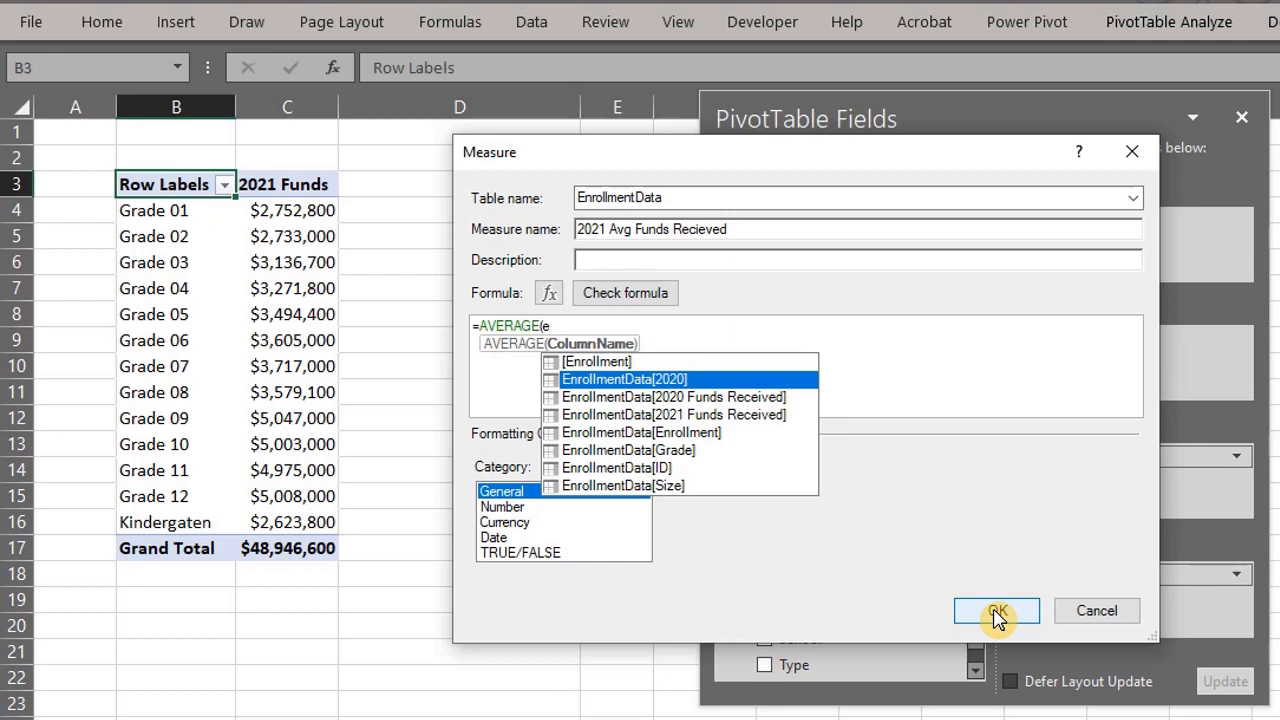
pyautogui.press('Down')
pyautogui.press('Down')
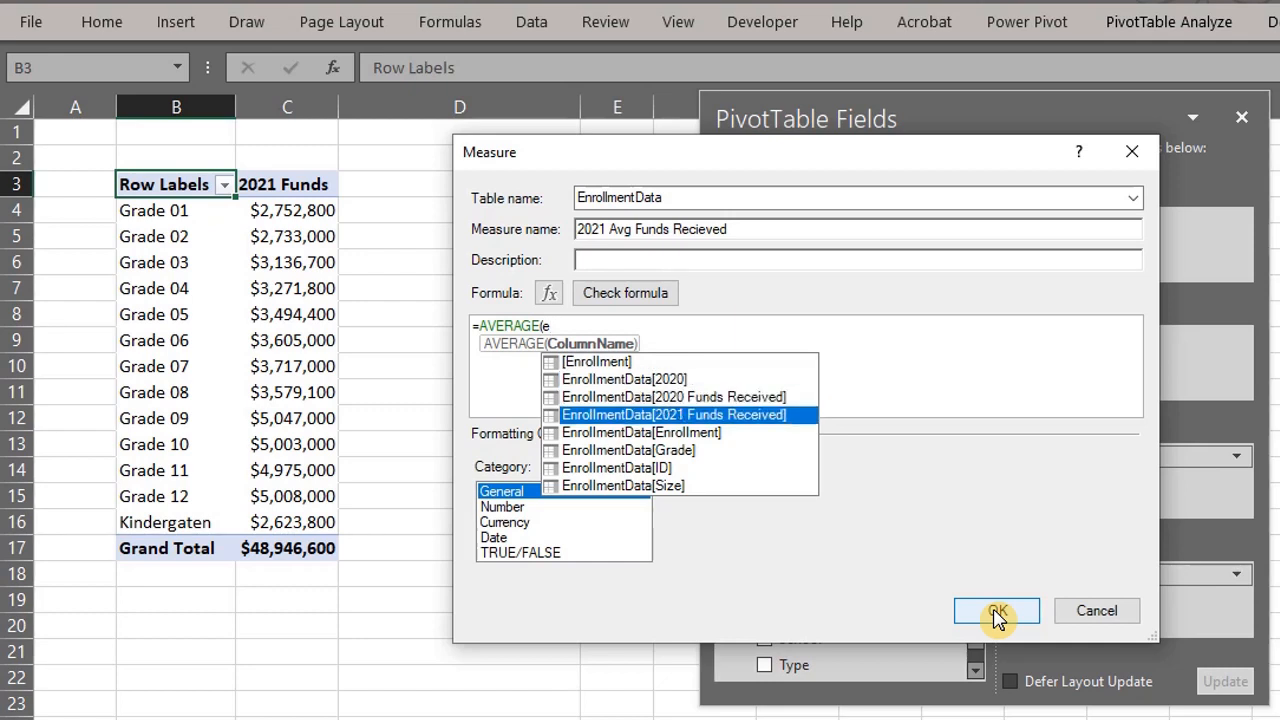
pyautogui.press('Tab')
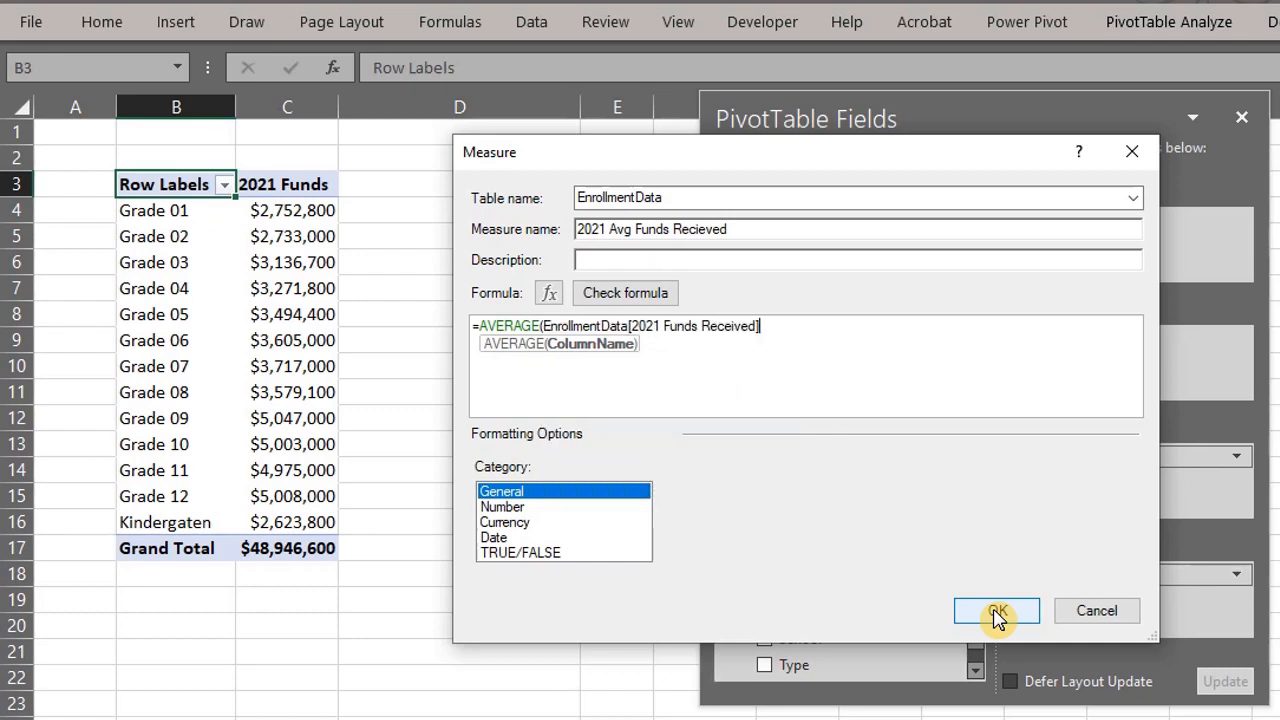
pyautogui.write(')')
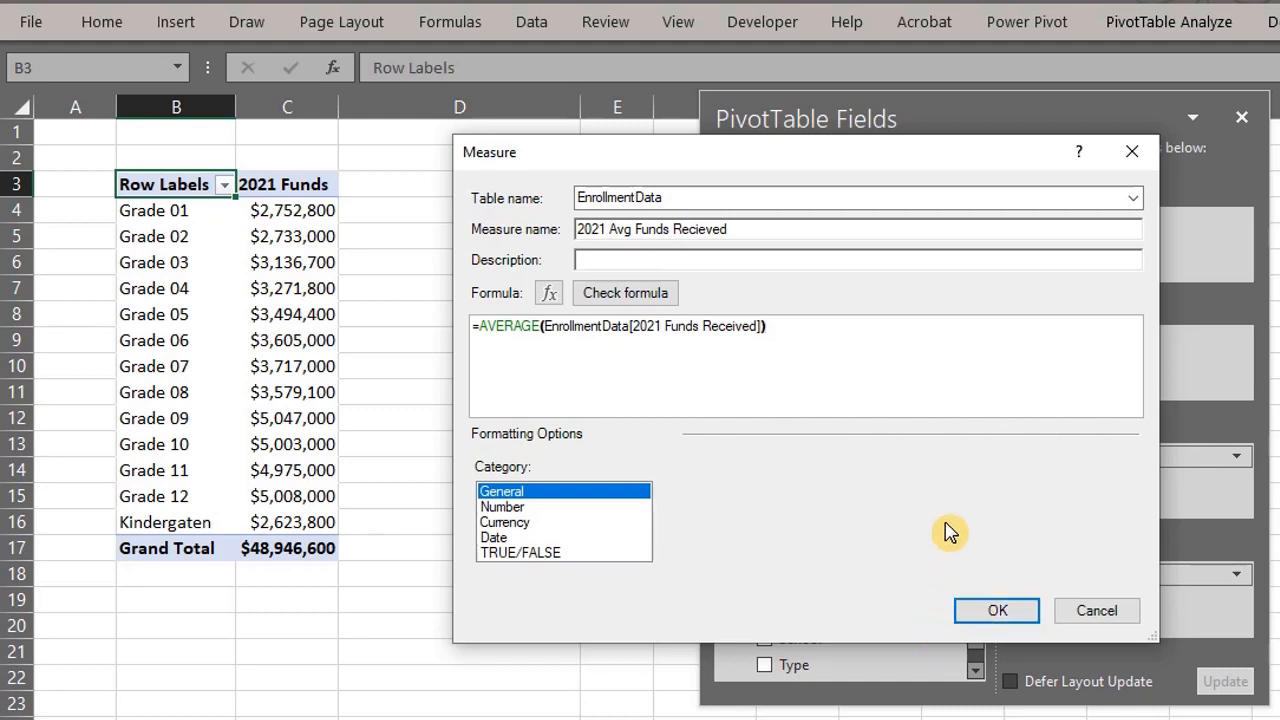
pyautogui.click(655, 306)
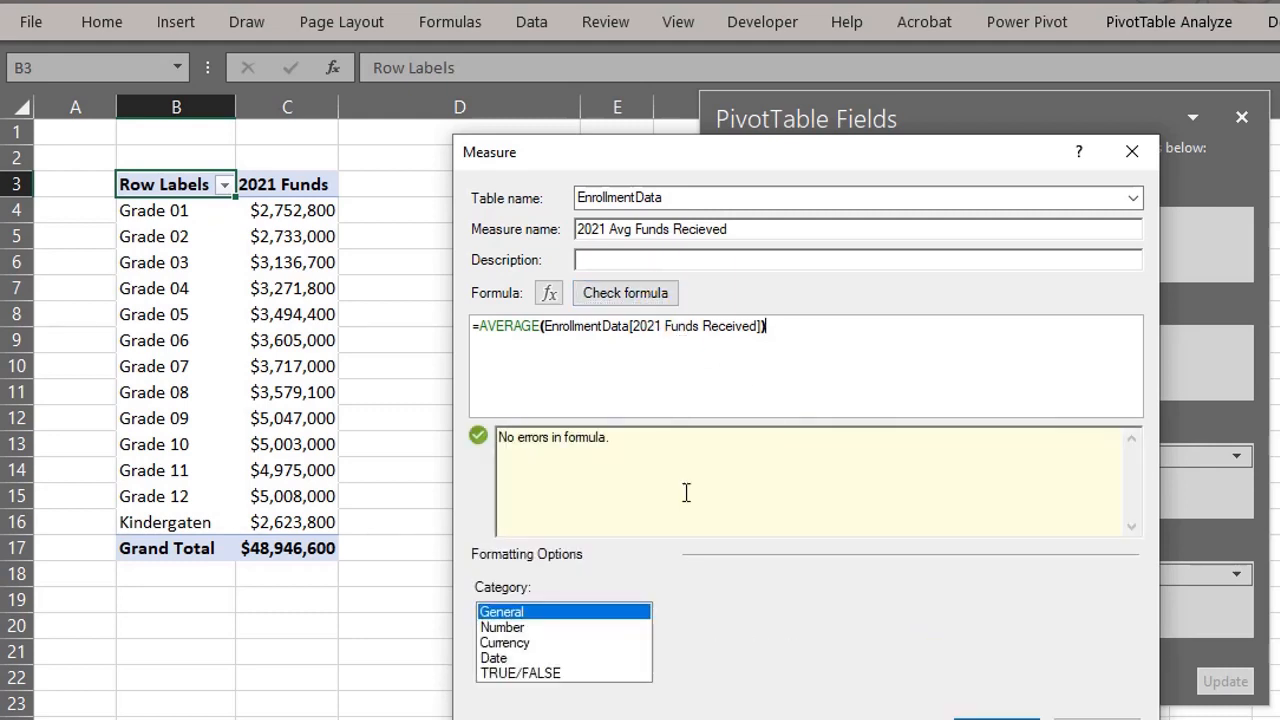
# Step: Format the average measure as Currency with the $ symbol and 0 decimal places, and save it
pyautogui.click(512, 643)
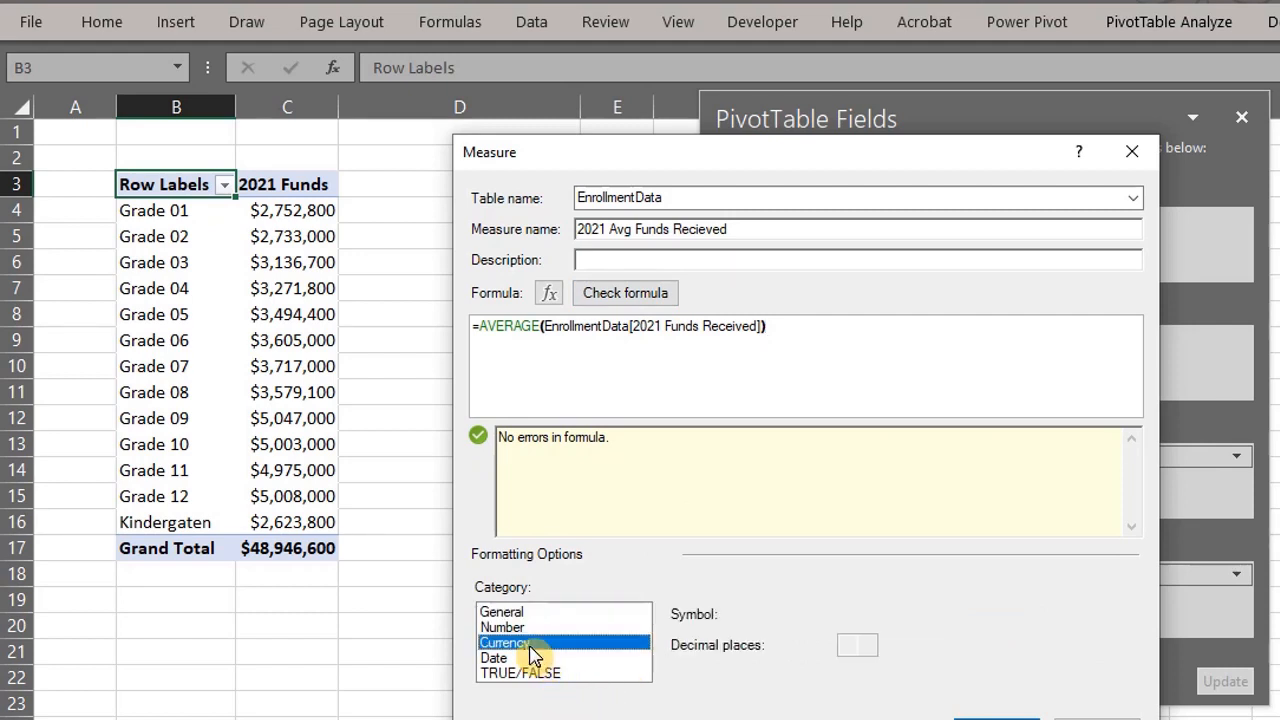
pyautogui.click(866, 650)
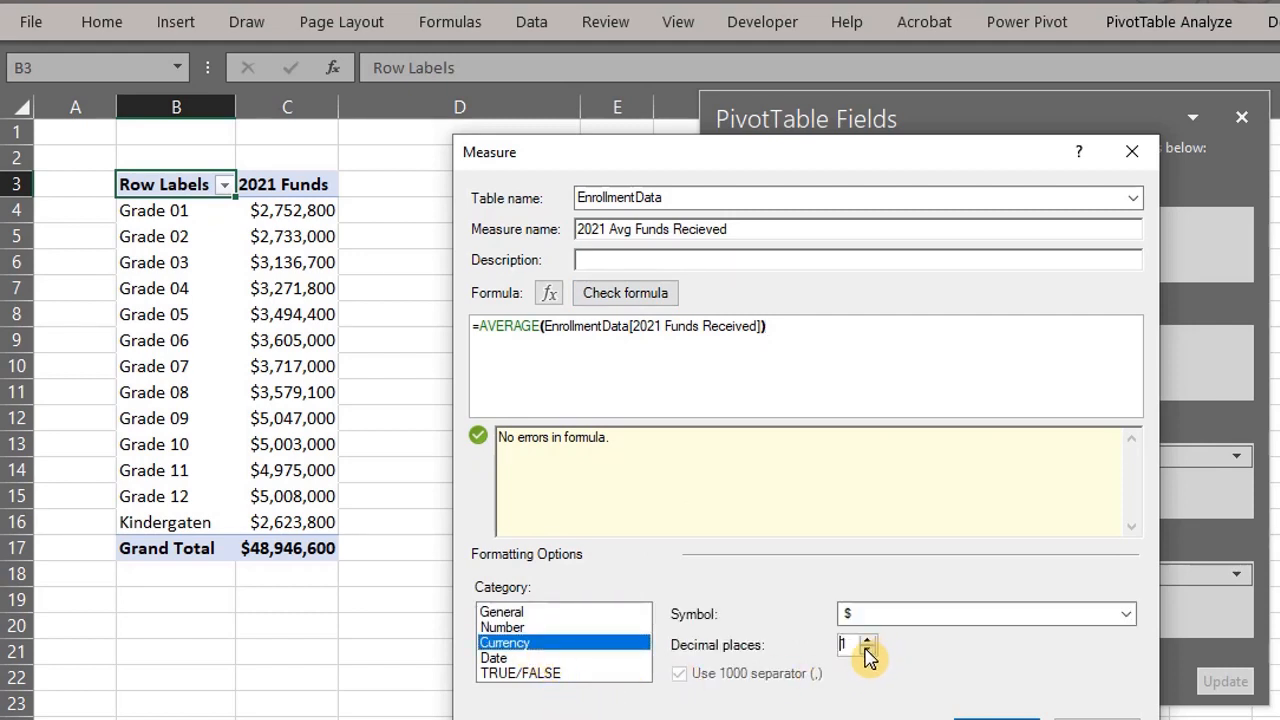
pyautogui.click(866, 650)
pyautogui.click(990, 714)
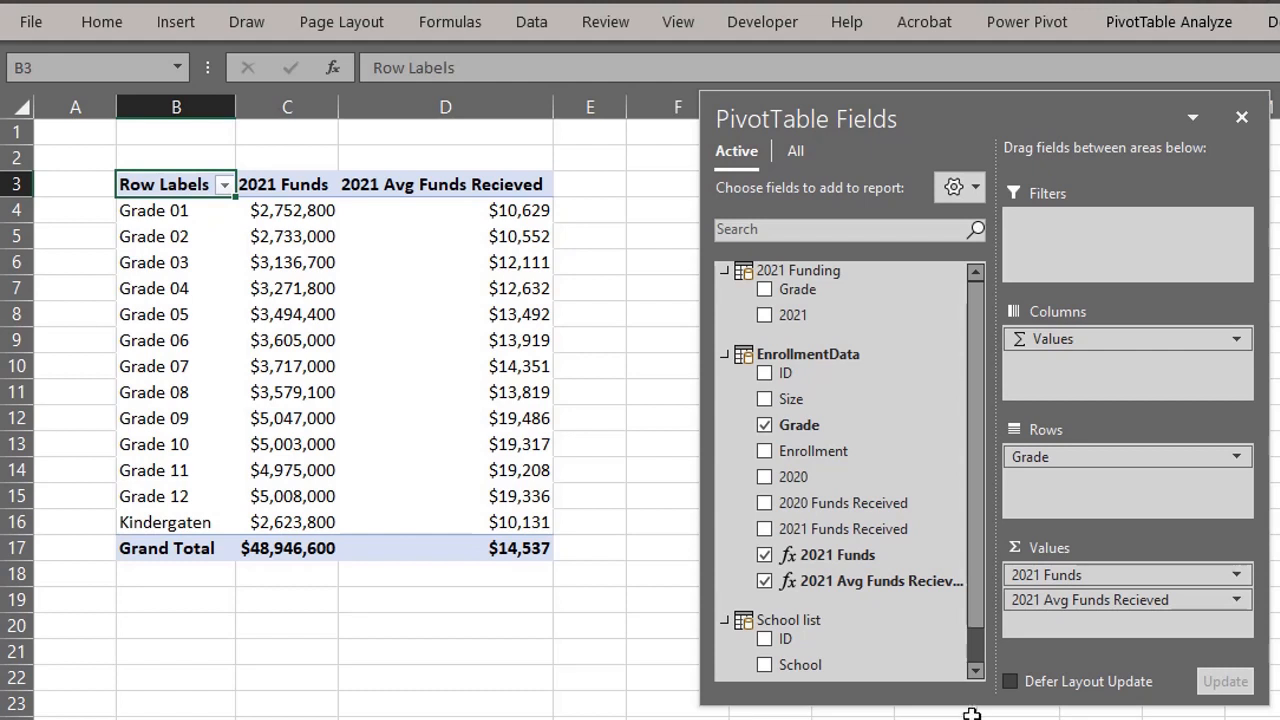
# Step: Delete the 2021 Avg Funds Recieved measure from the EnrollmentData table and confirm the deletion
pyautogui.rightClick(928, 590)
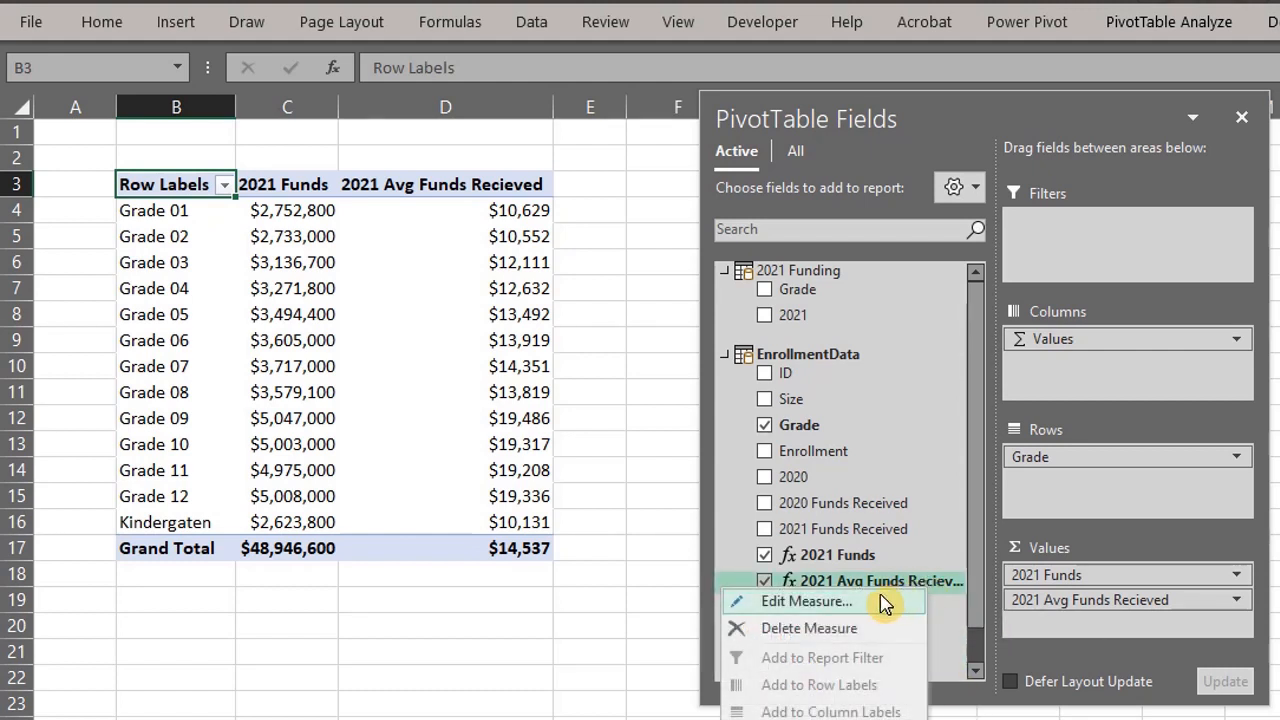
pyautogui.click(866, 628)
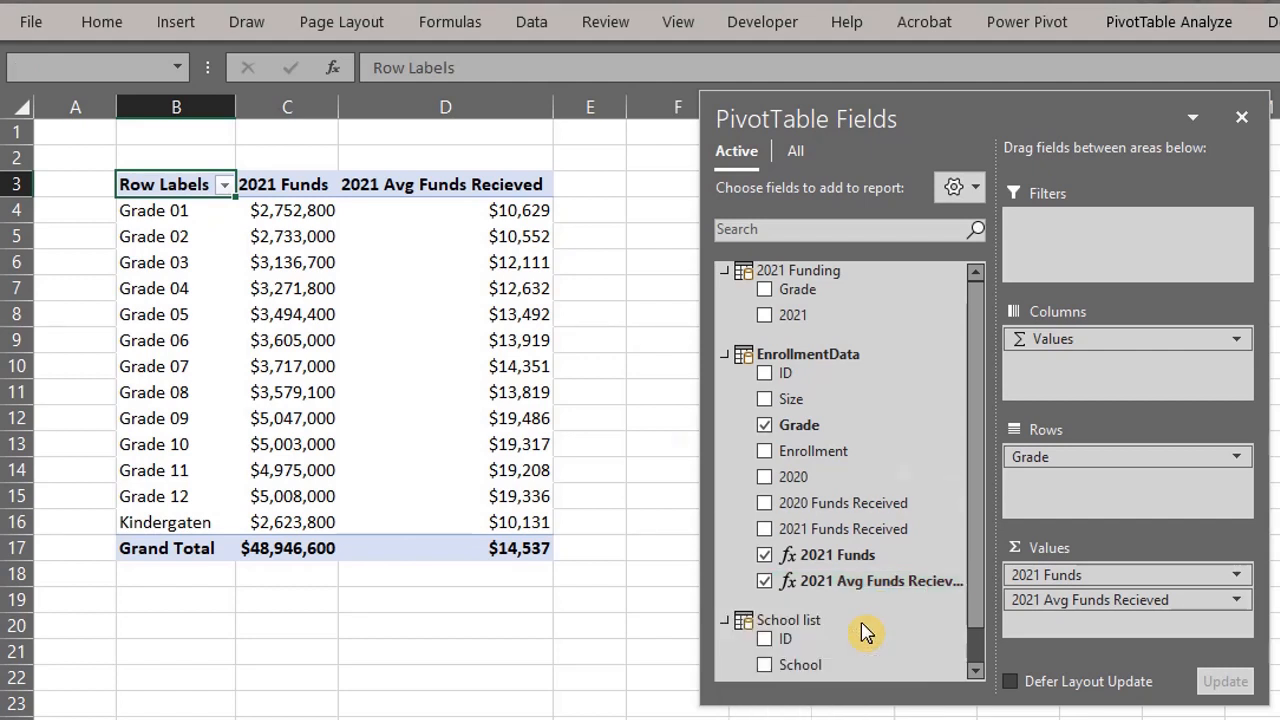
pyautogui.click(790, 483)
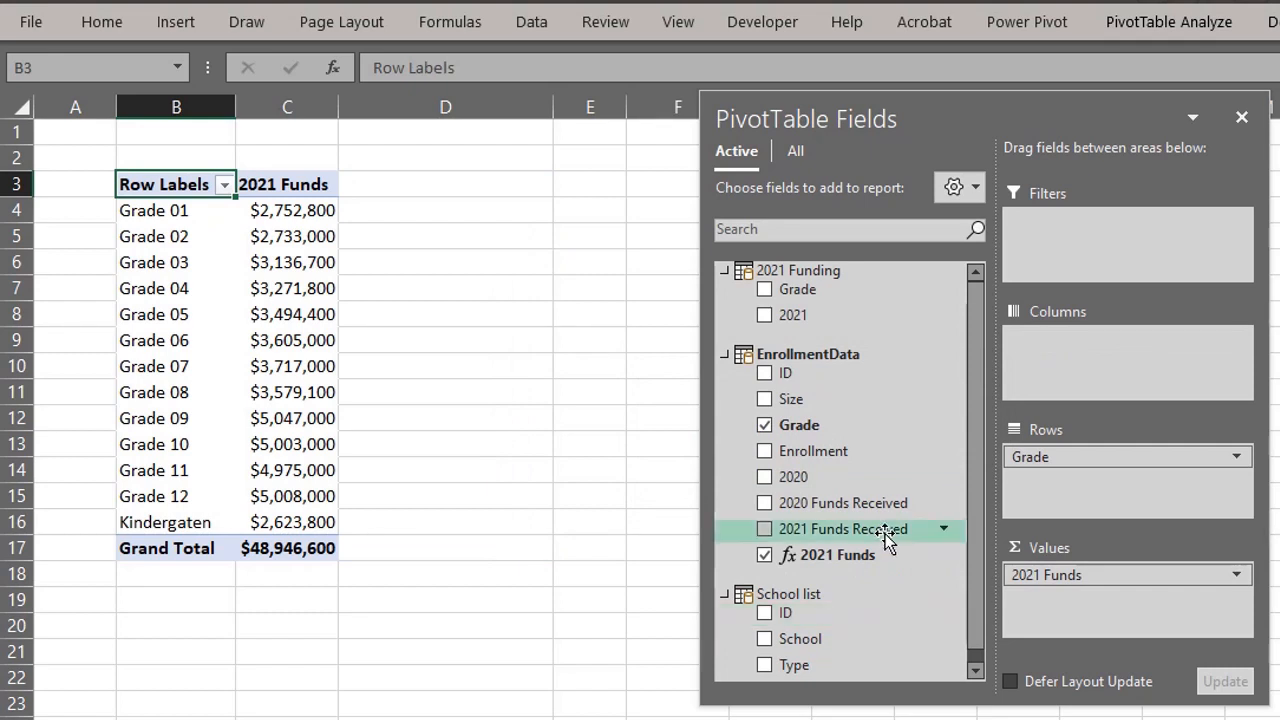
# Step: Add 2021 Funds Received to the PivotTable values before 2021 Funds, remove Sum of from its header and fit column C to its contents
pyautogui.moveTo(903, 531); pyautogui.dragTo(1076, 570)
pyautogui.click(357, 184)
pyautogui.moveTo(373, 67); pyautogui.dragTo(424, 67)
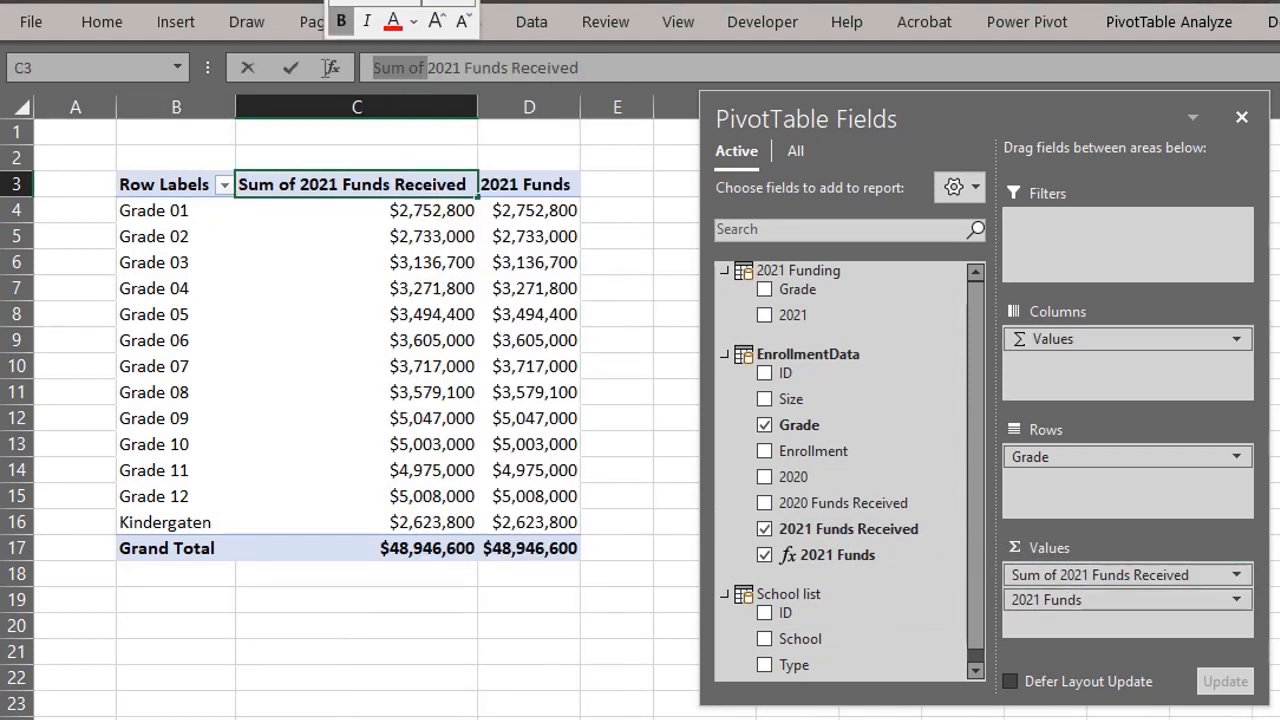
pyautogui.press('BackSpace')
pyautogui.press('Return')
pyautogui.doubleClick(478, 107)
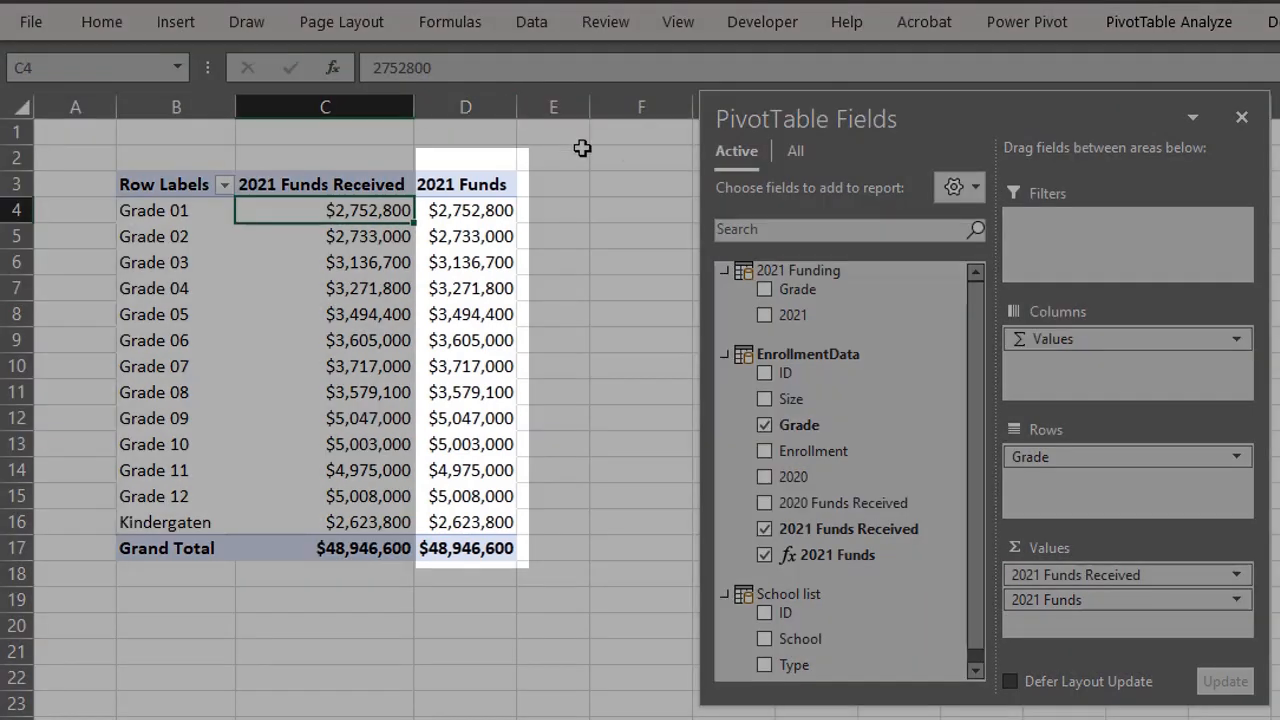